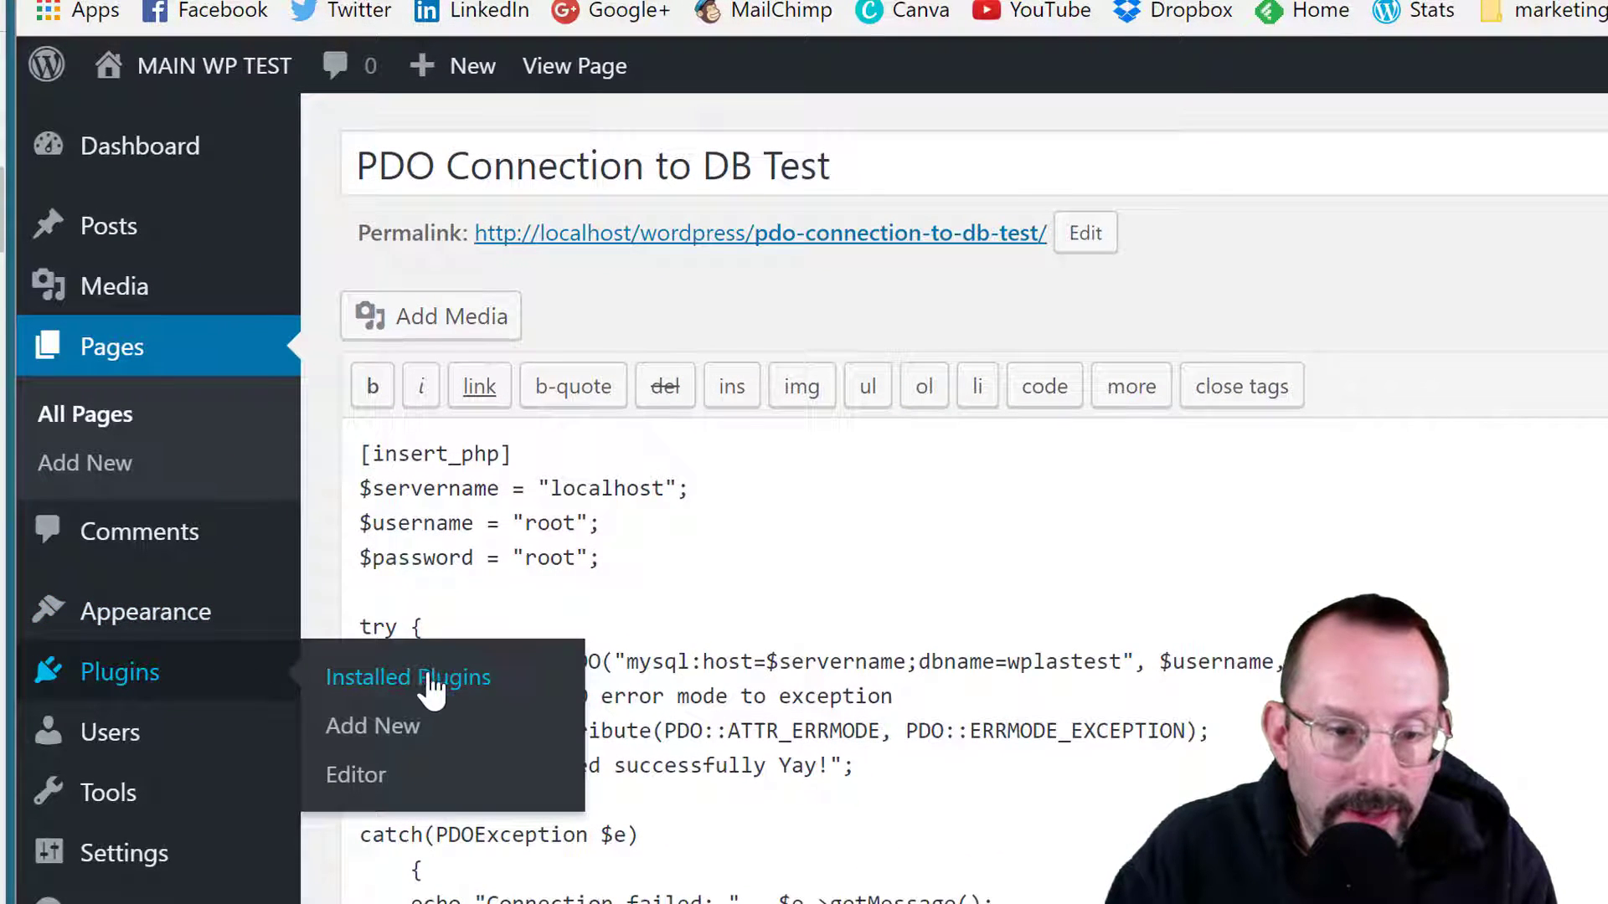
Open Installed Plugins in a new tab, then highlight the opening and closing [insert_php] tags
right_click(430, 678)
left_click(745, 694)
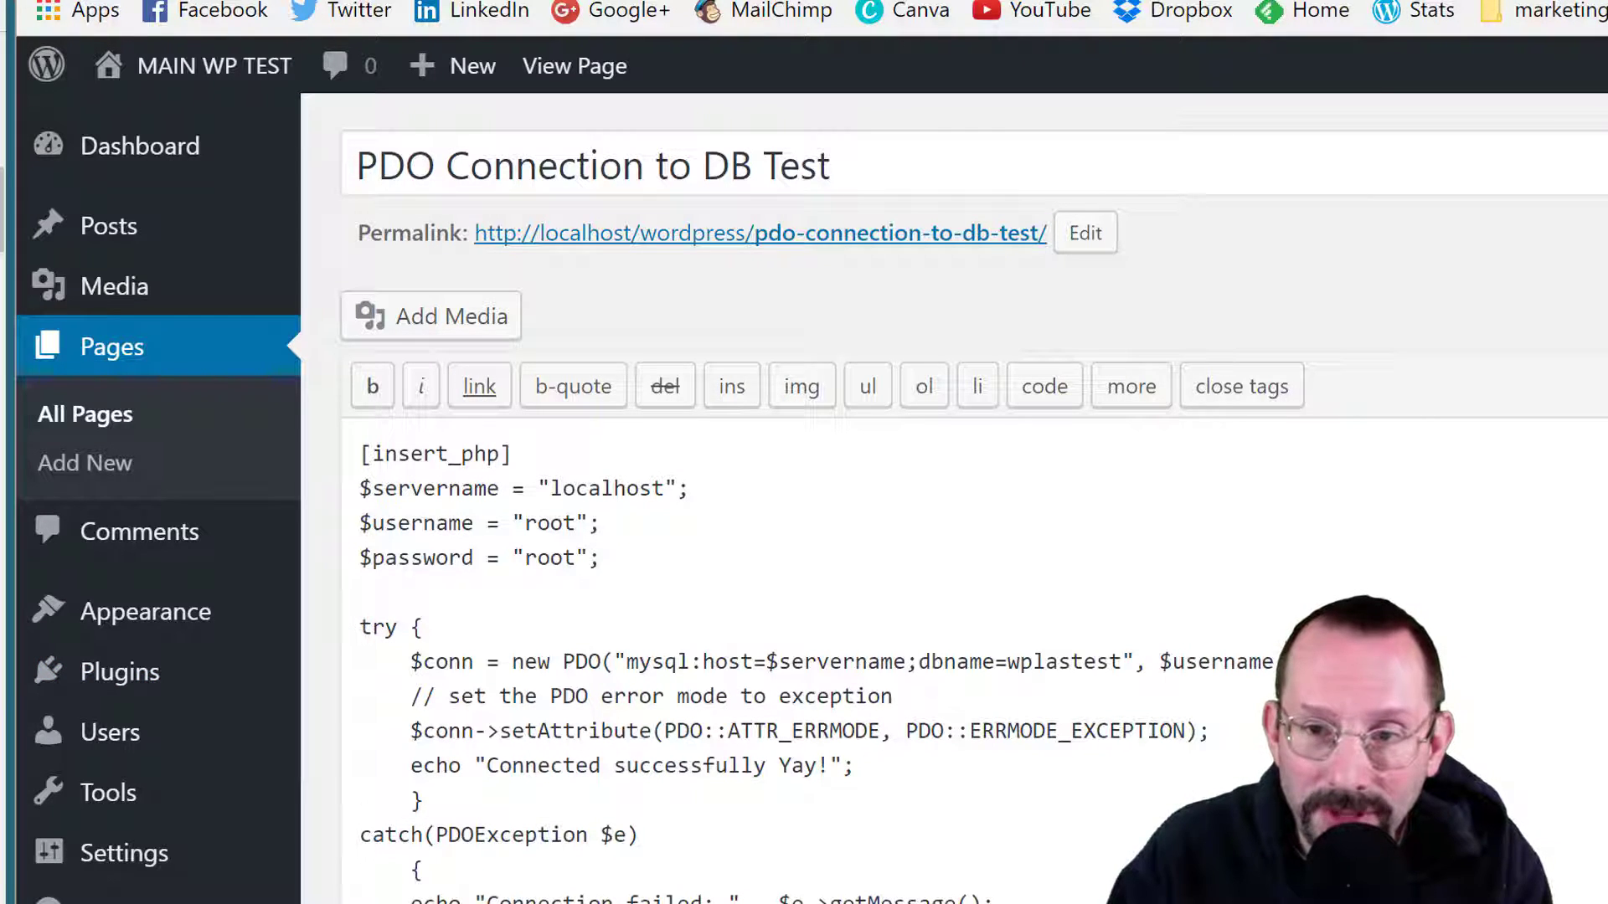
key("ctrl+Tab")
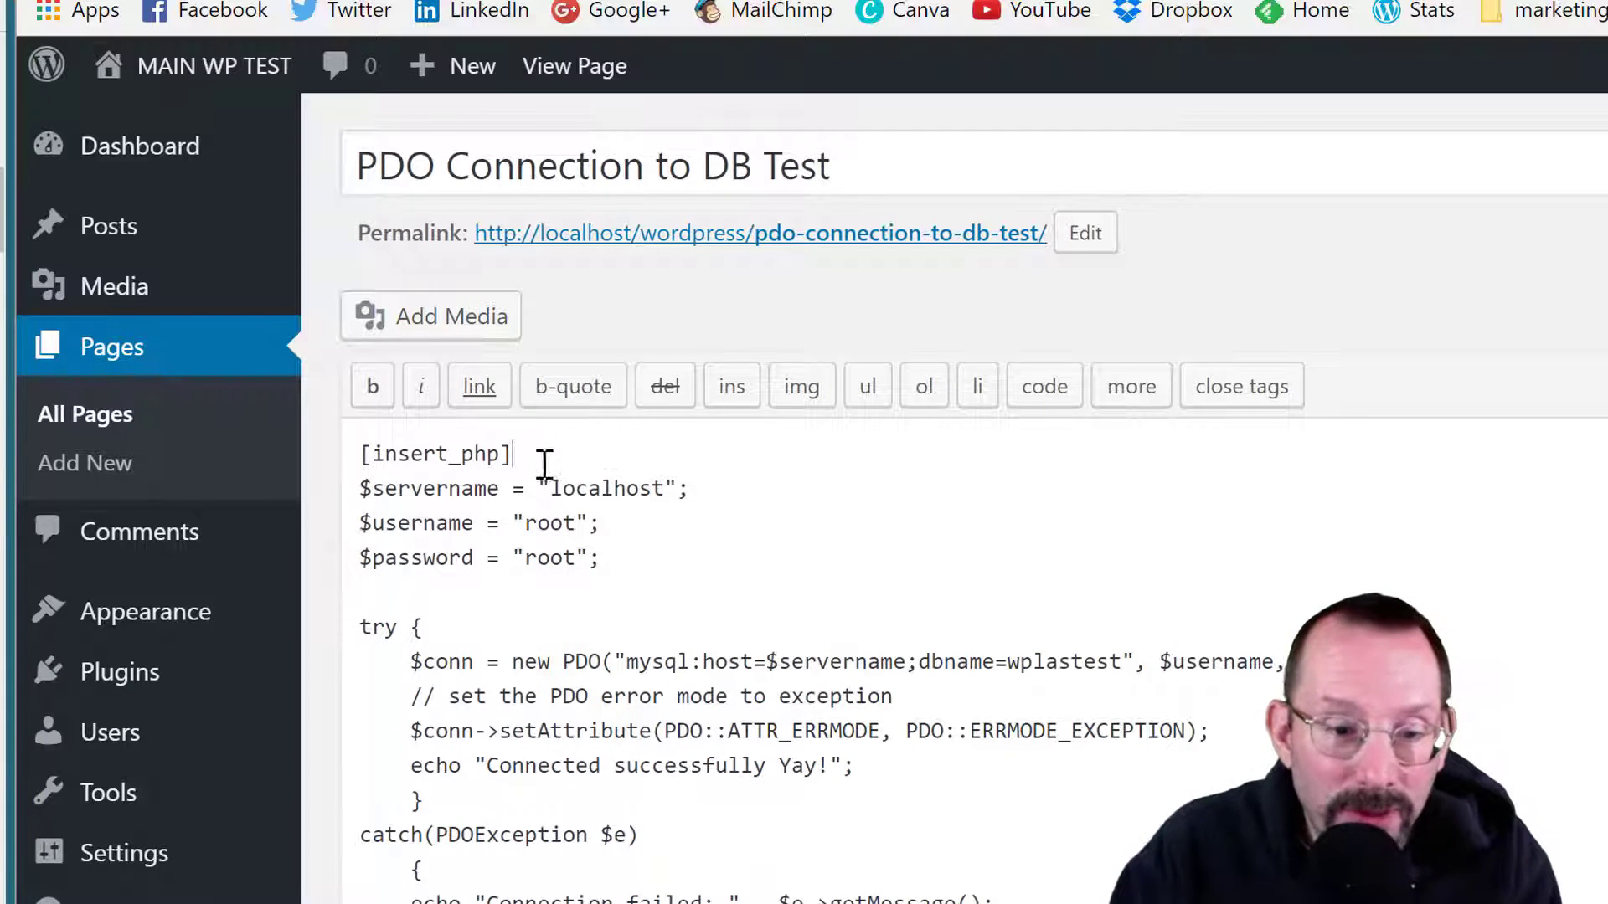
left_click_drag(514, 459, 356, 443)
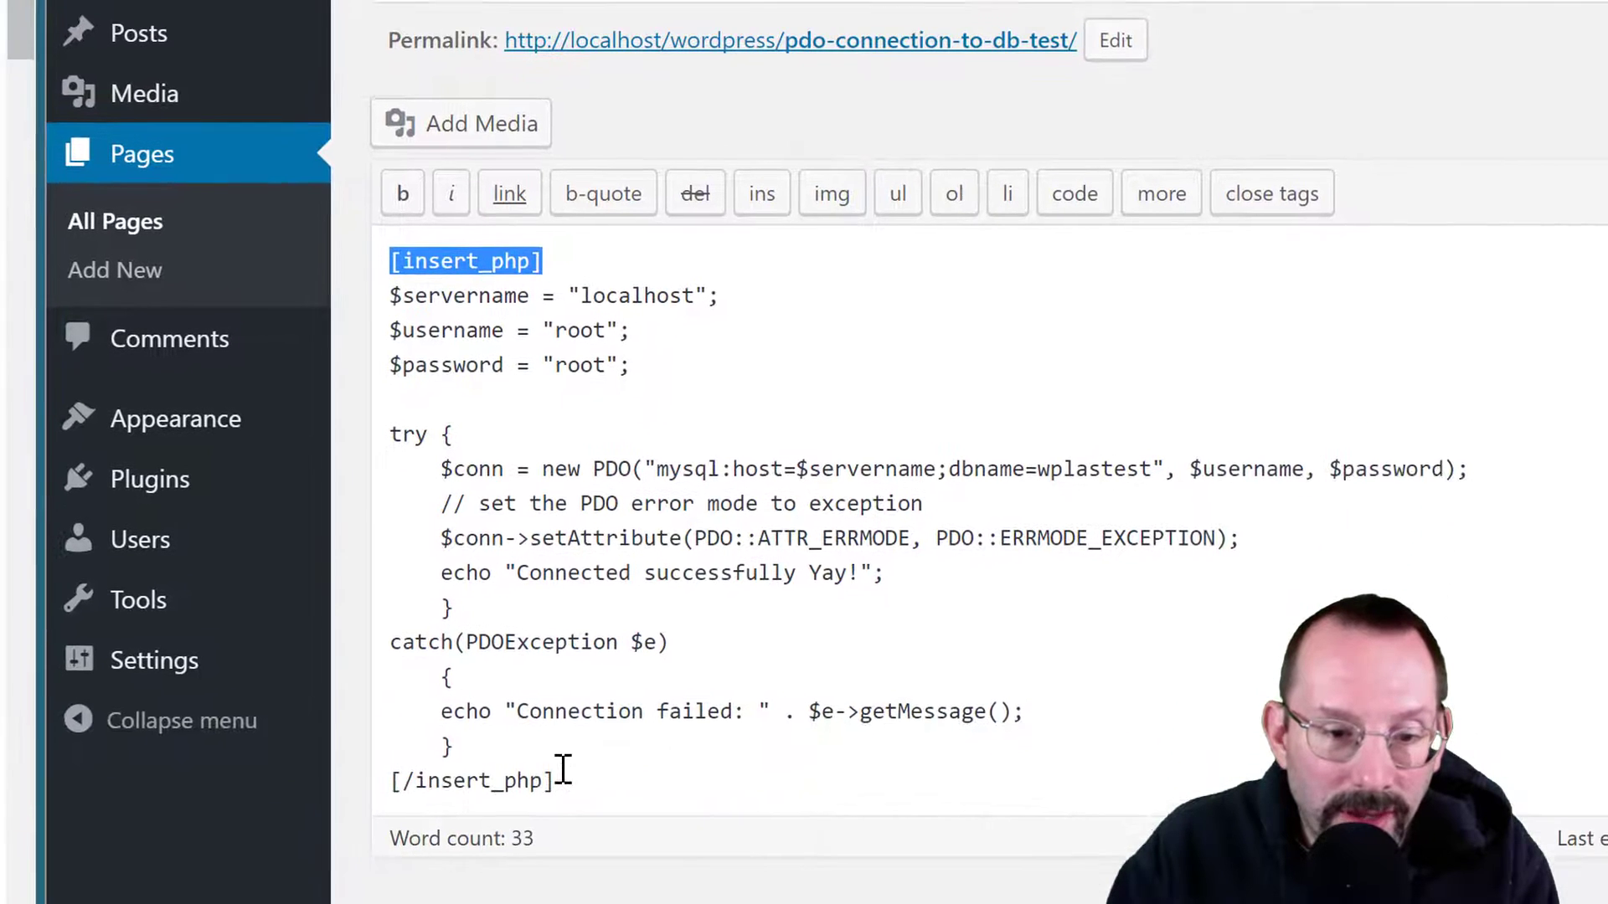
left_click_drag(563, 756, 377, 745)
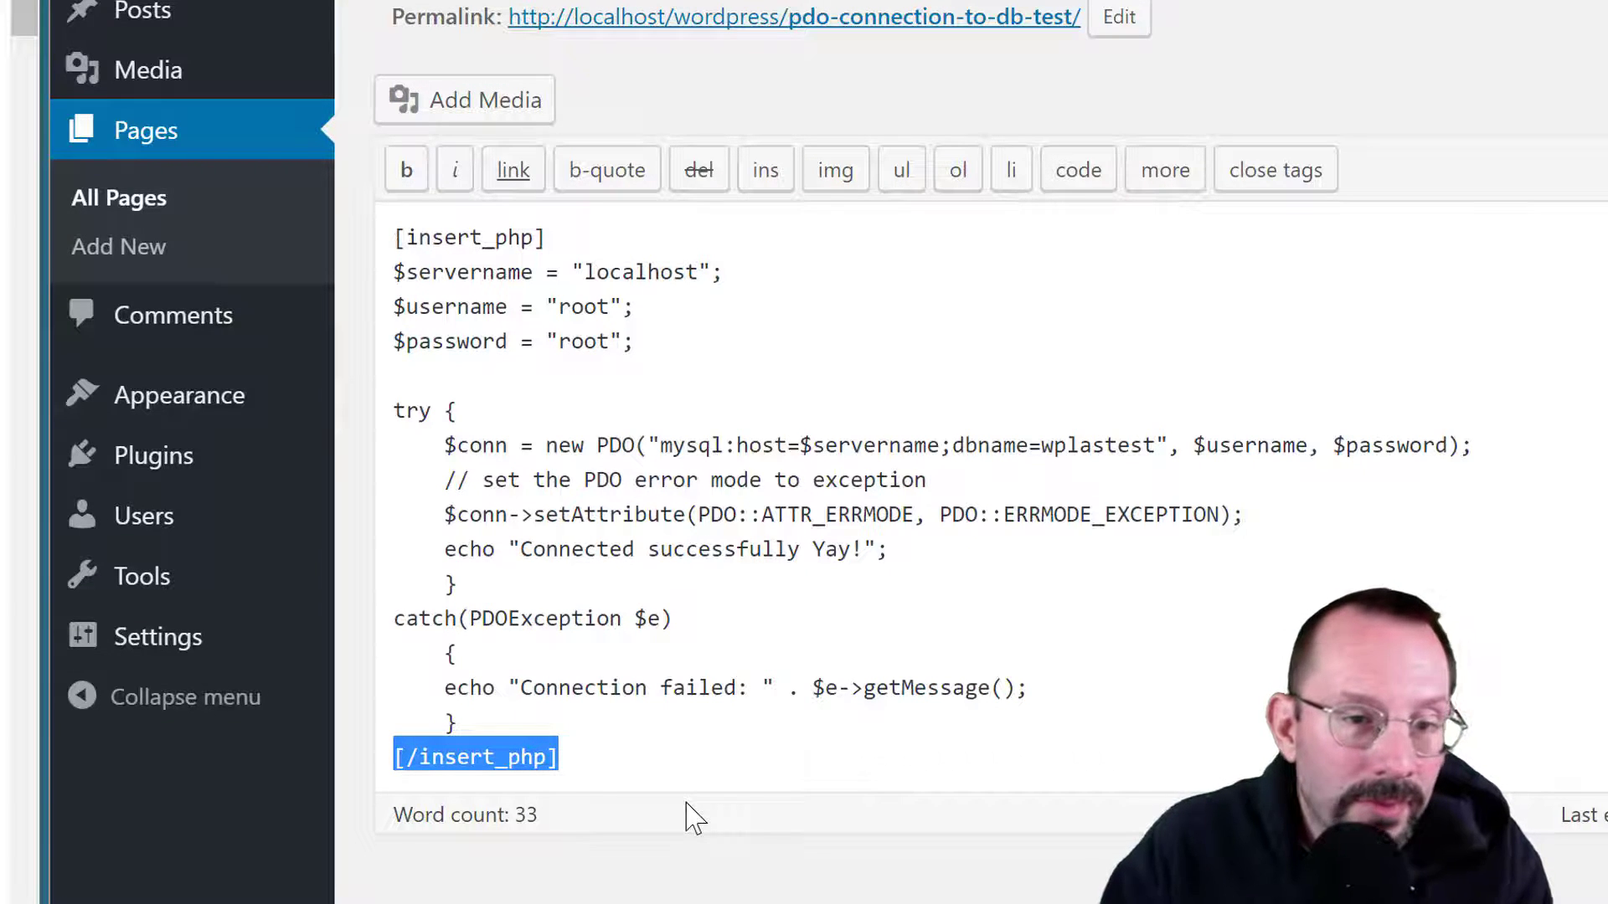
left_click(771, 276)
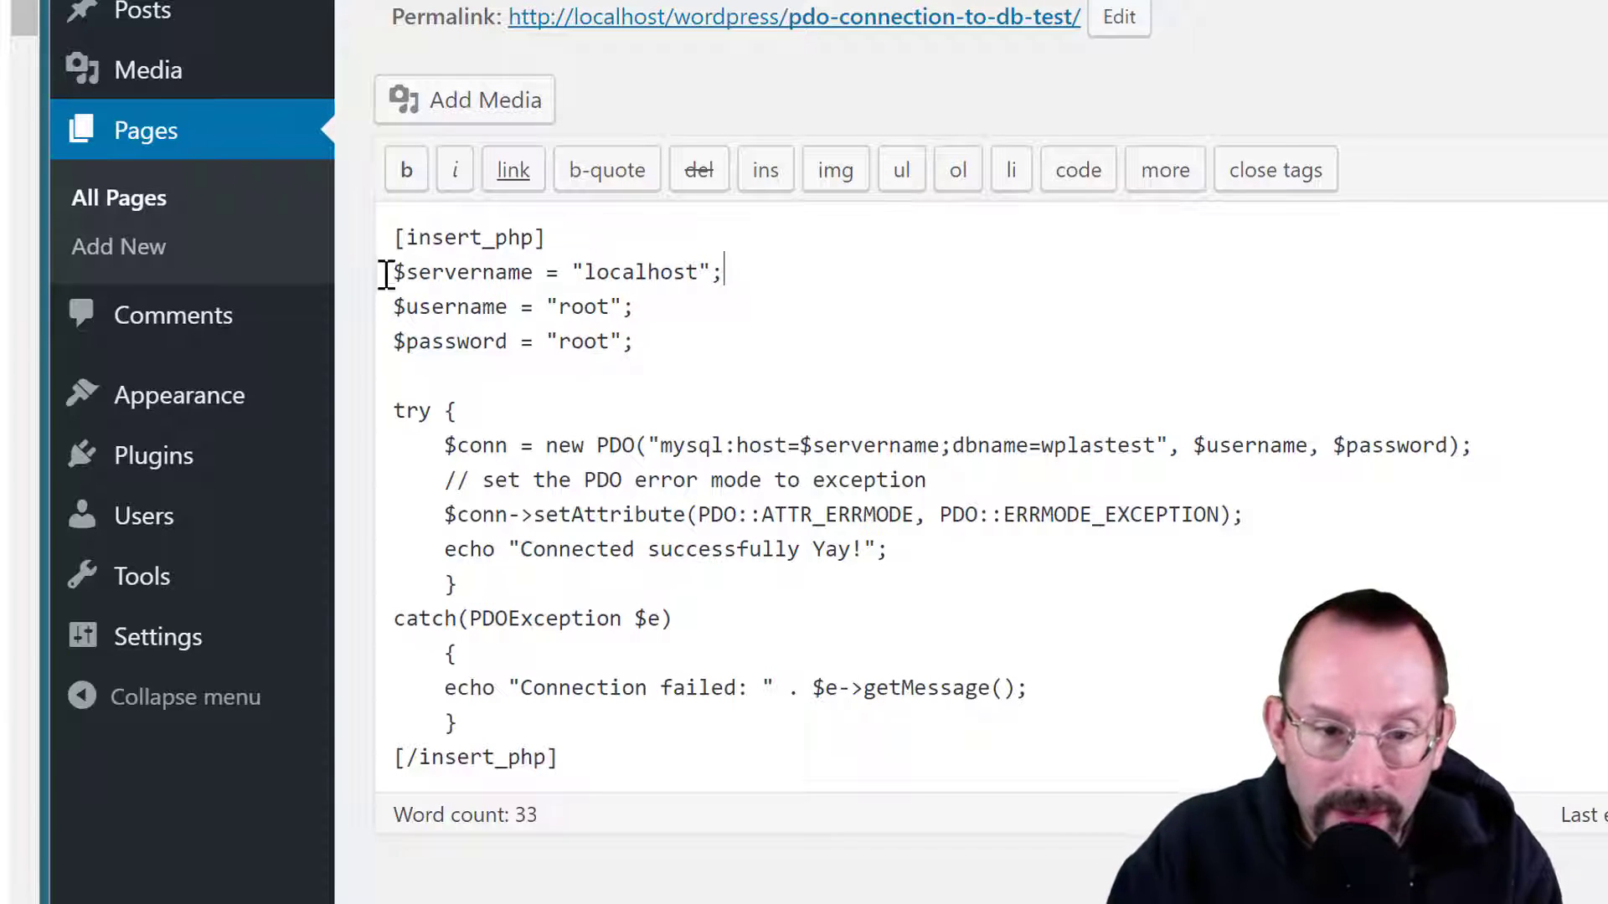
left_click_drag(396, 269, 768, 343)
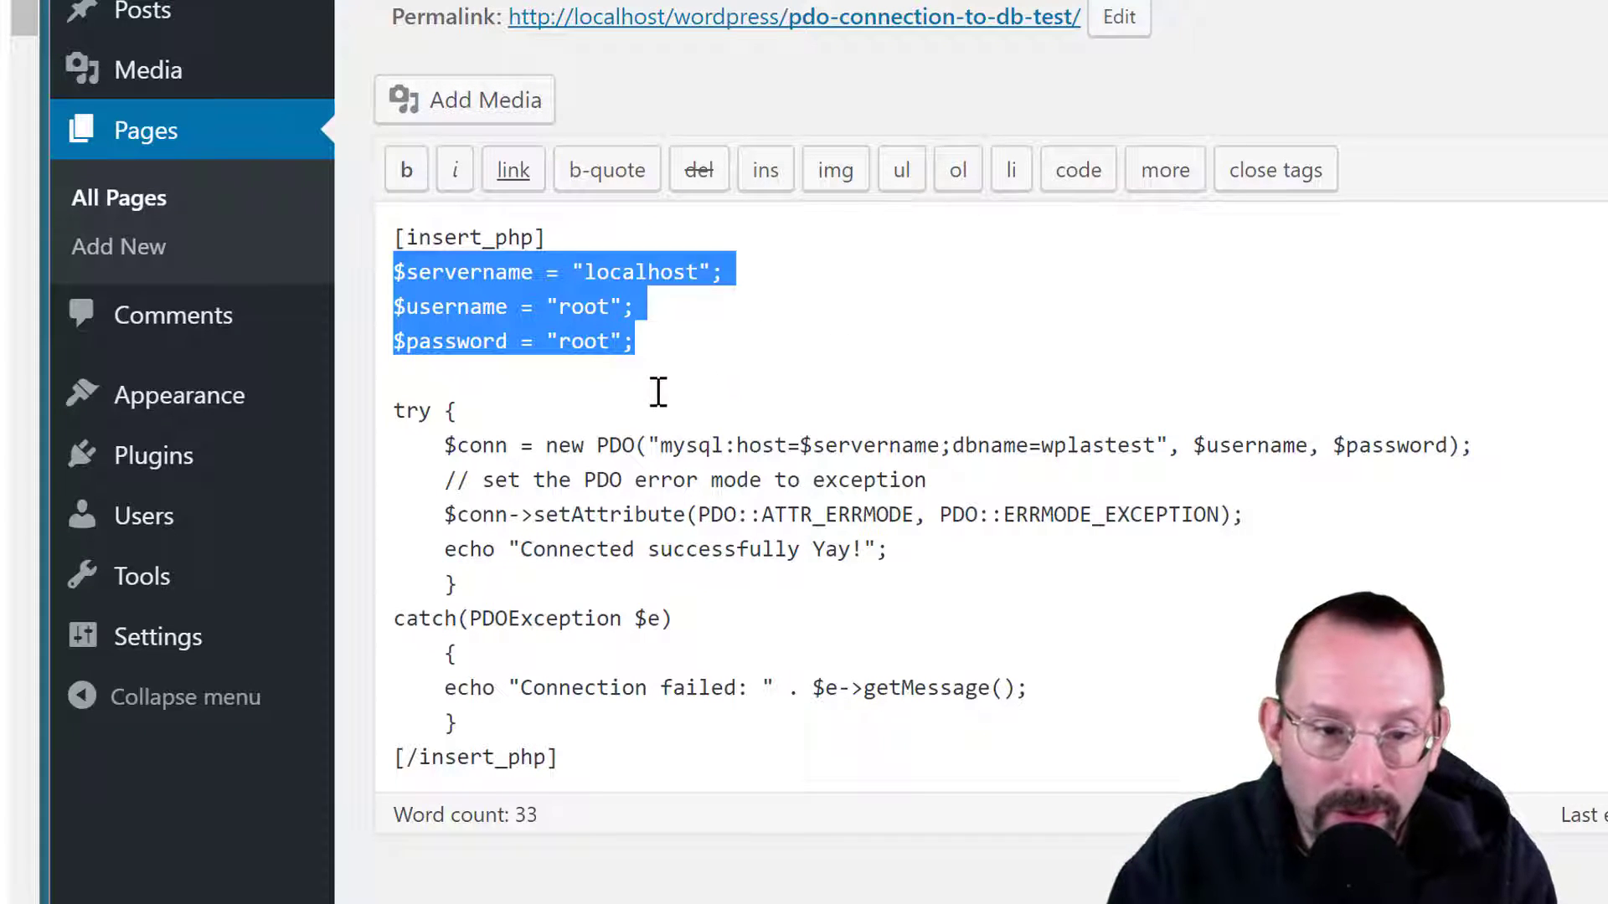
left_click(688, 557)
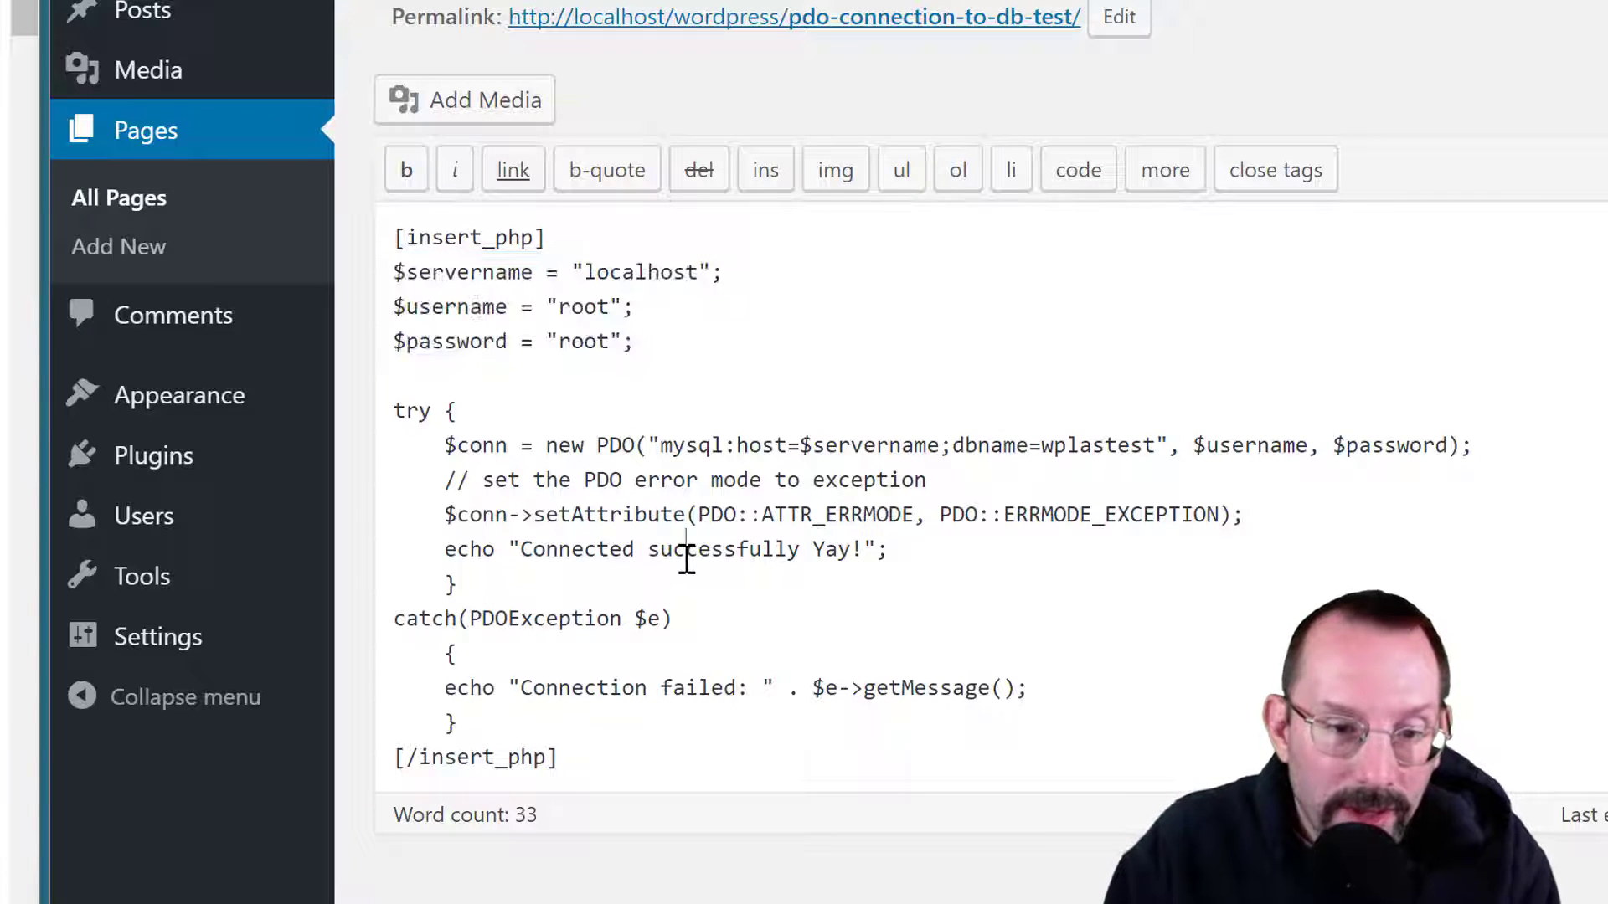
mouse_move(434, 445)
left_mouse_down()
mouse_move(1171, 459)
mouse_move(1156, 449)
left_mouse_up()
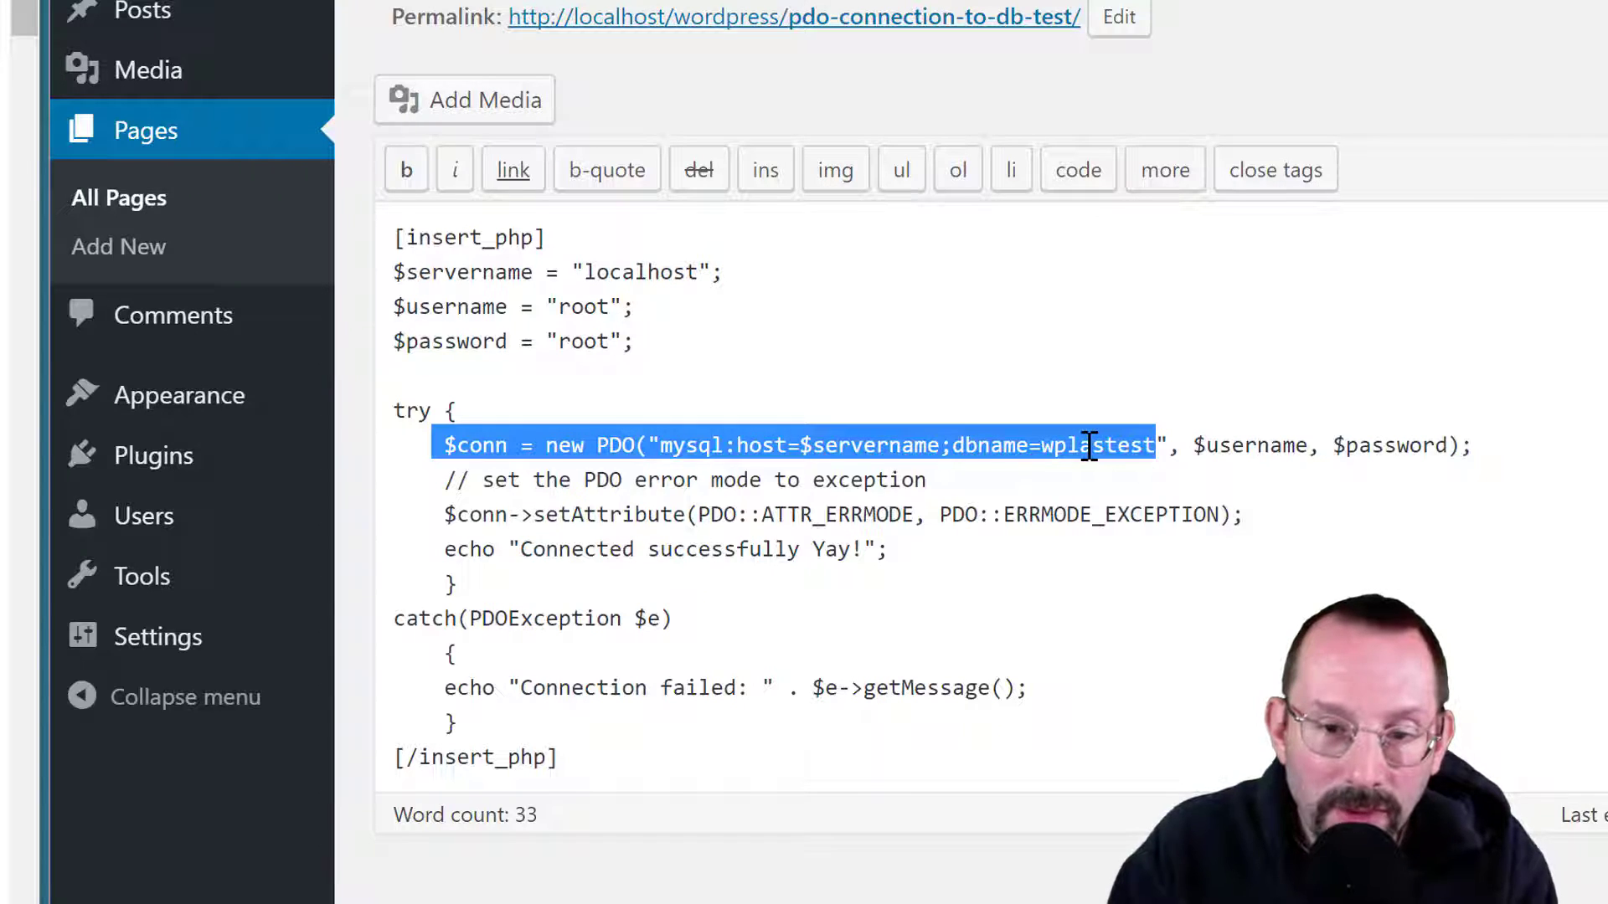
left_click(1096, 446)
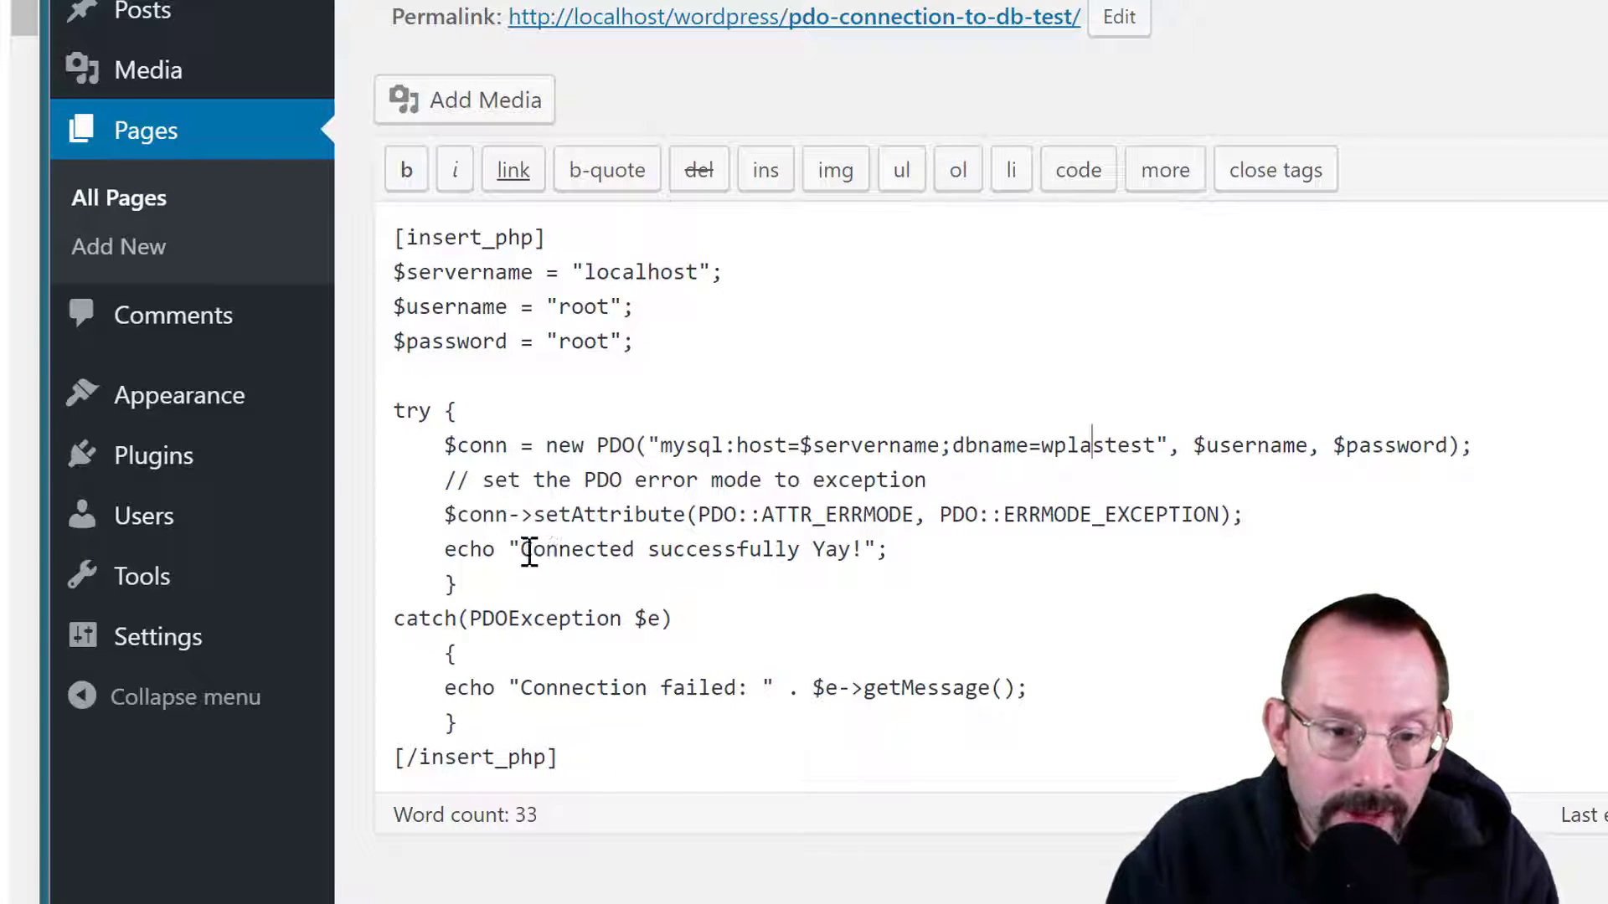
left_click_drag(435, 515, 508, 515)
left_click_drag(607, 504, 1292, 519)
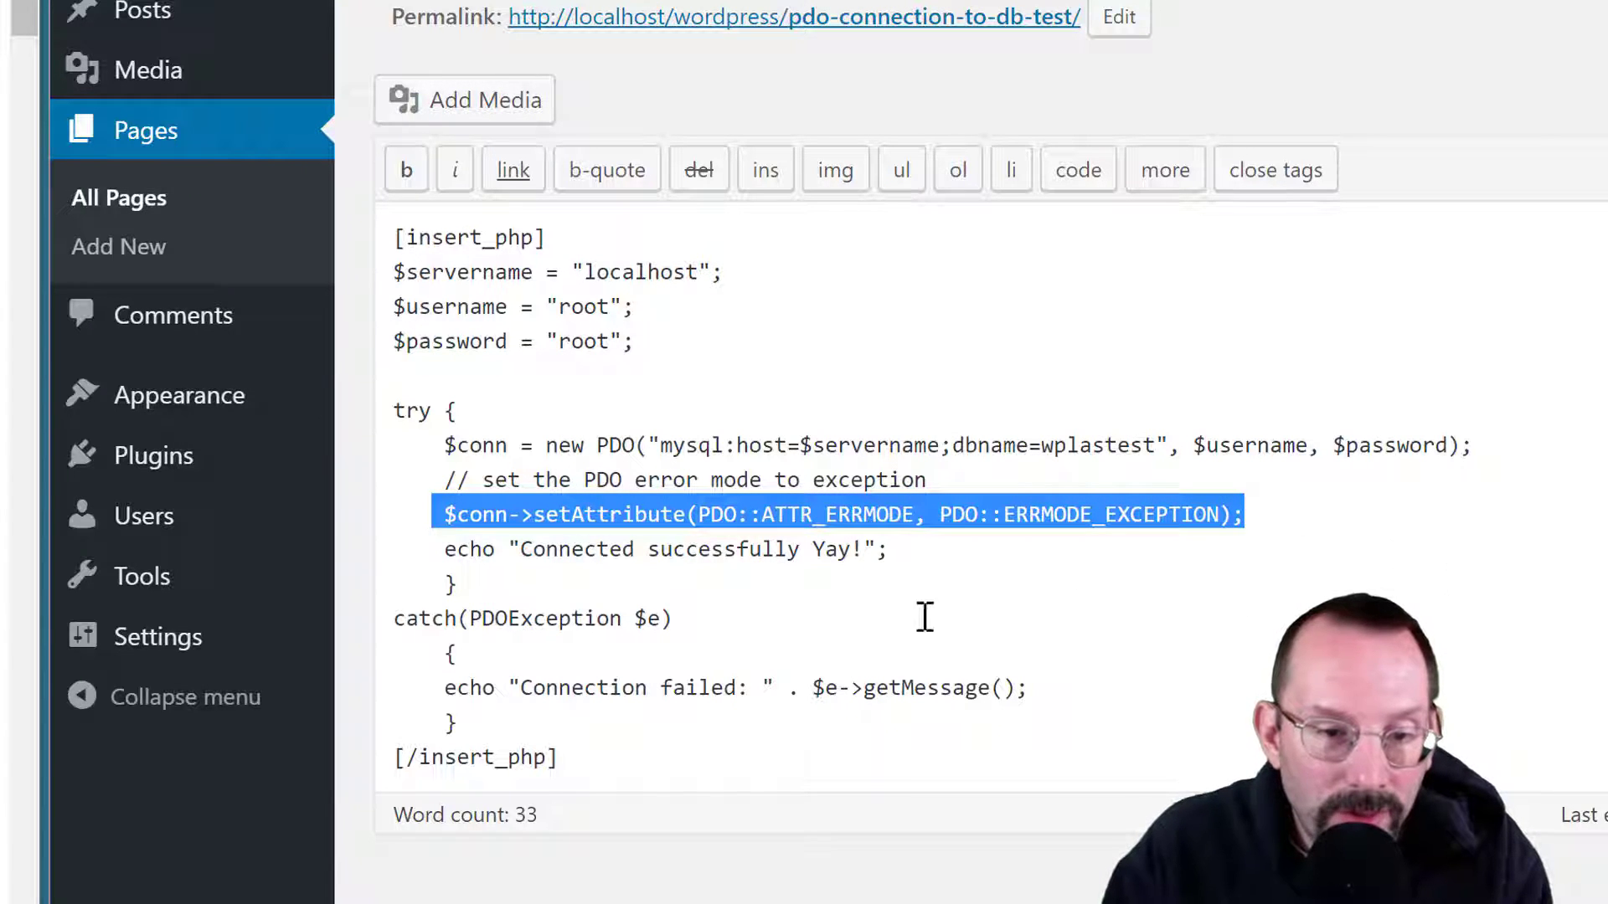
left_click(447, 578)
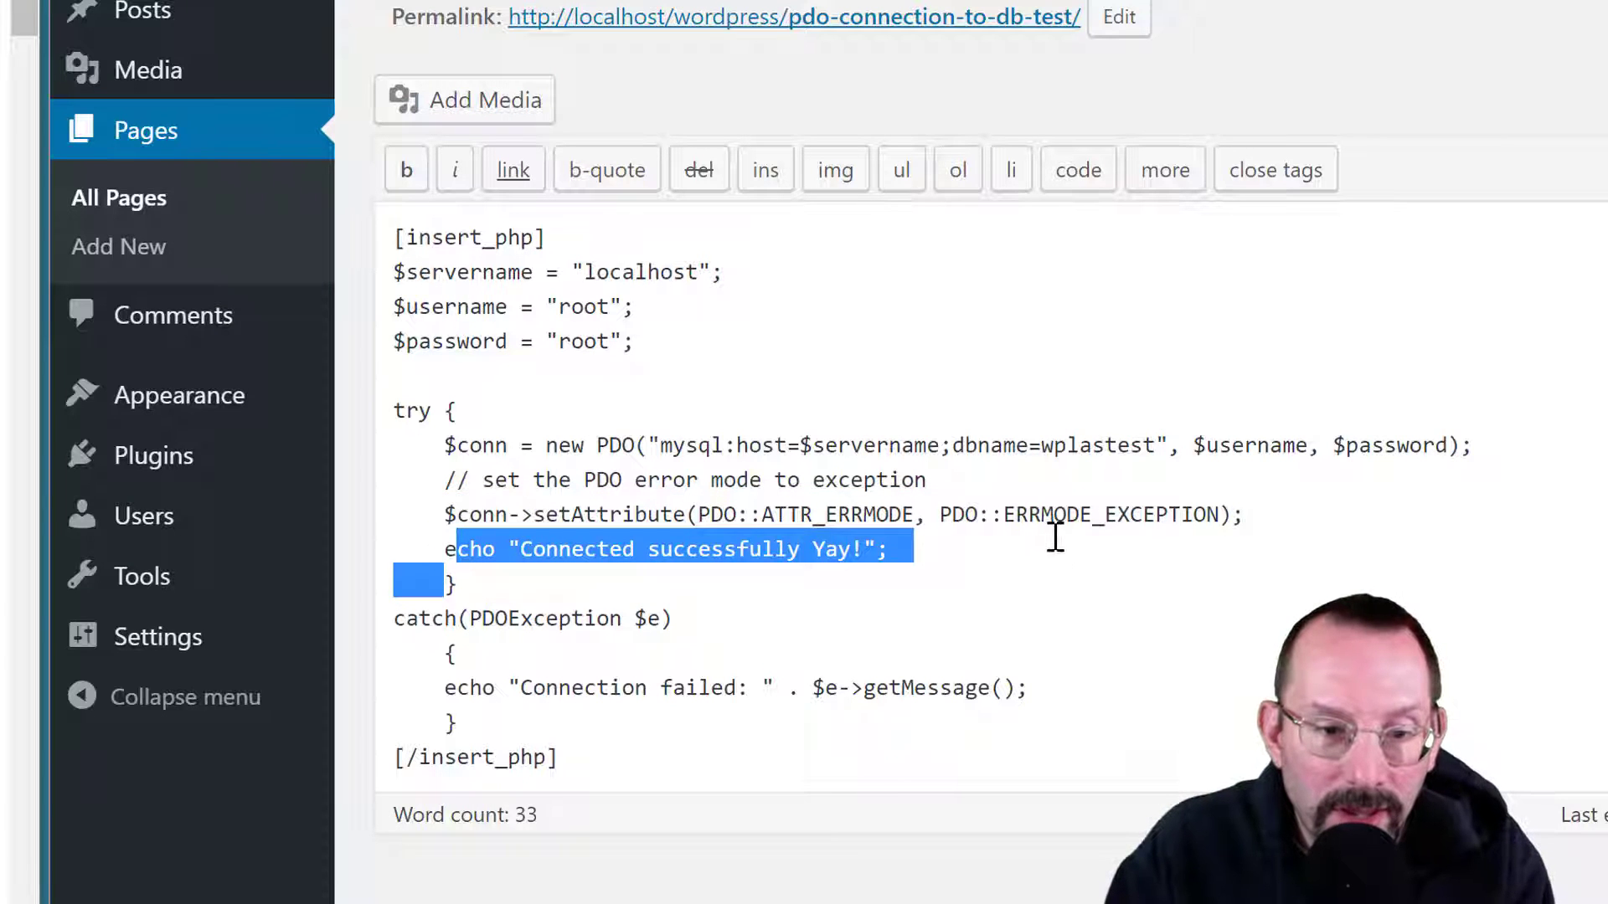
left_click(916, 463)
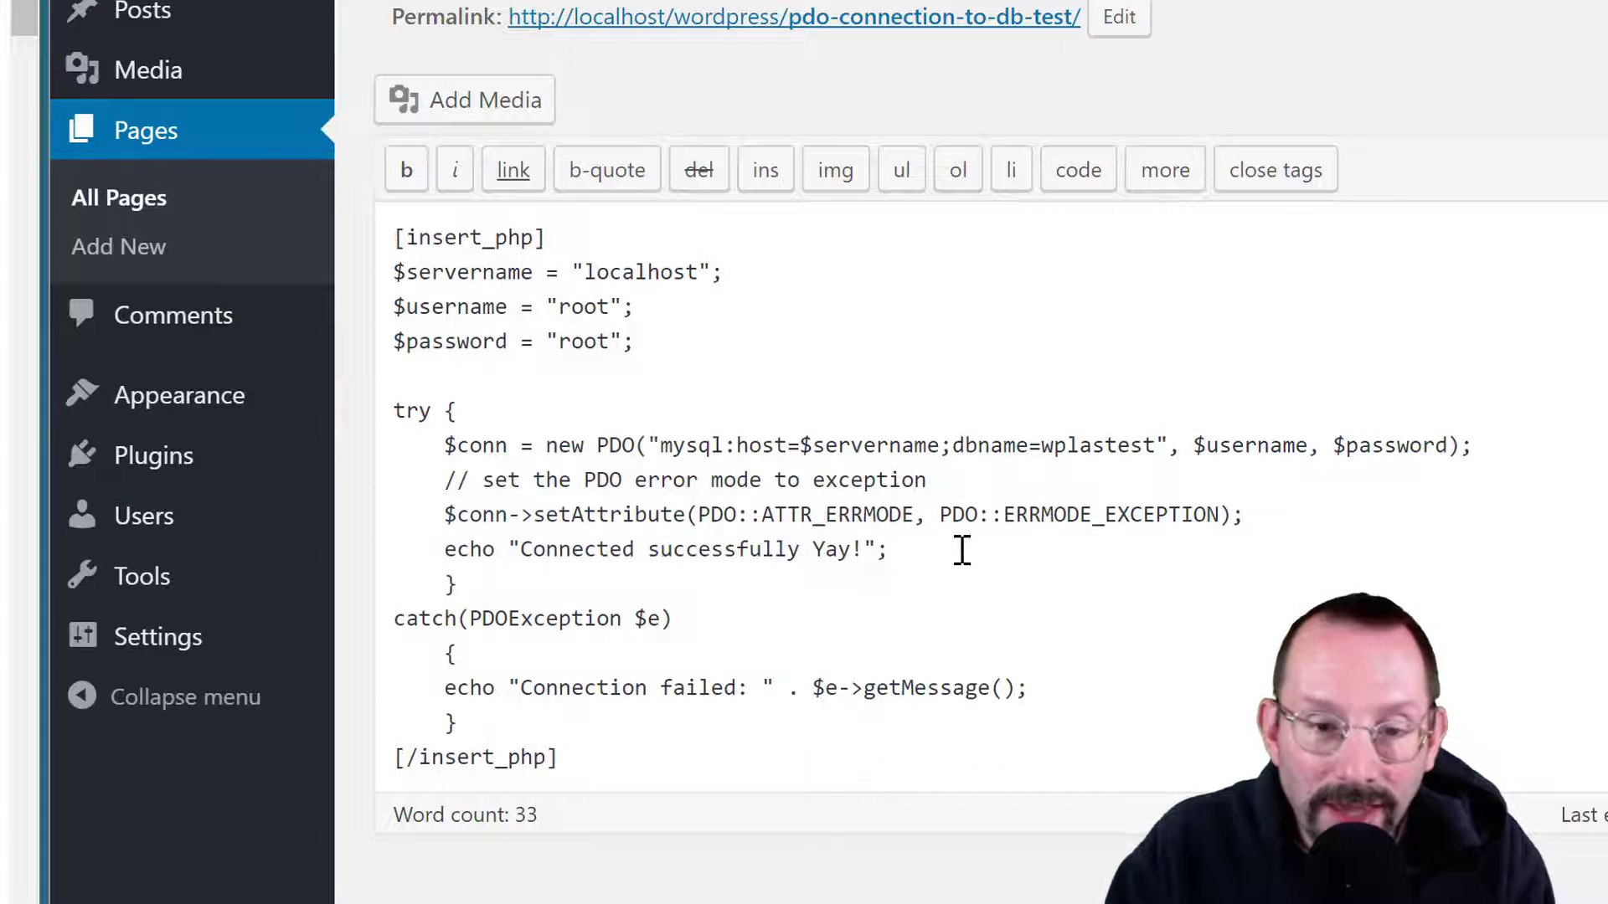
double_click(435, 619)
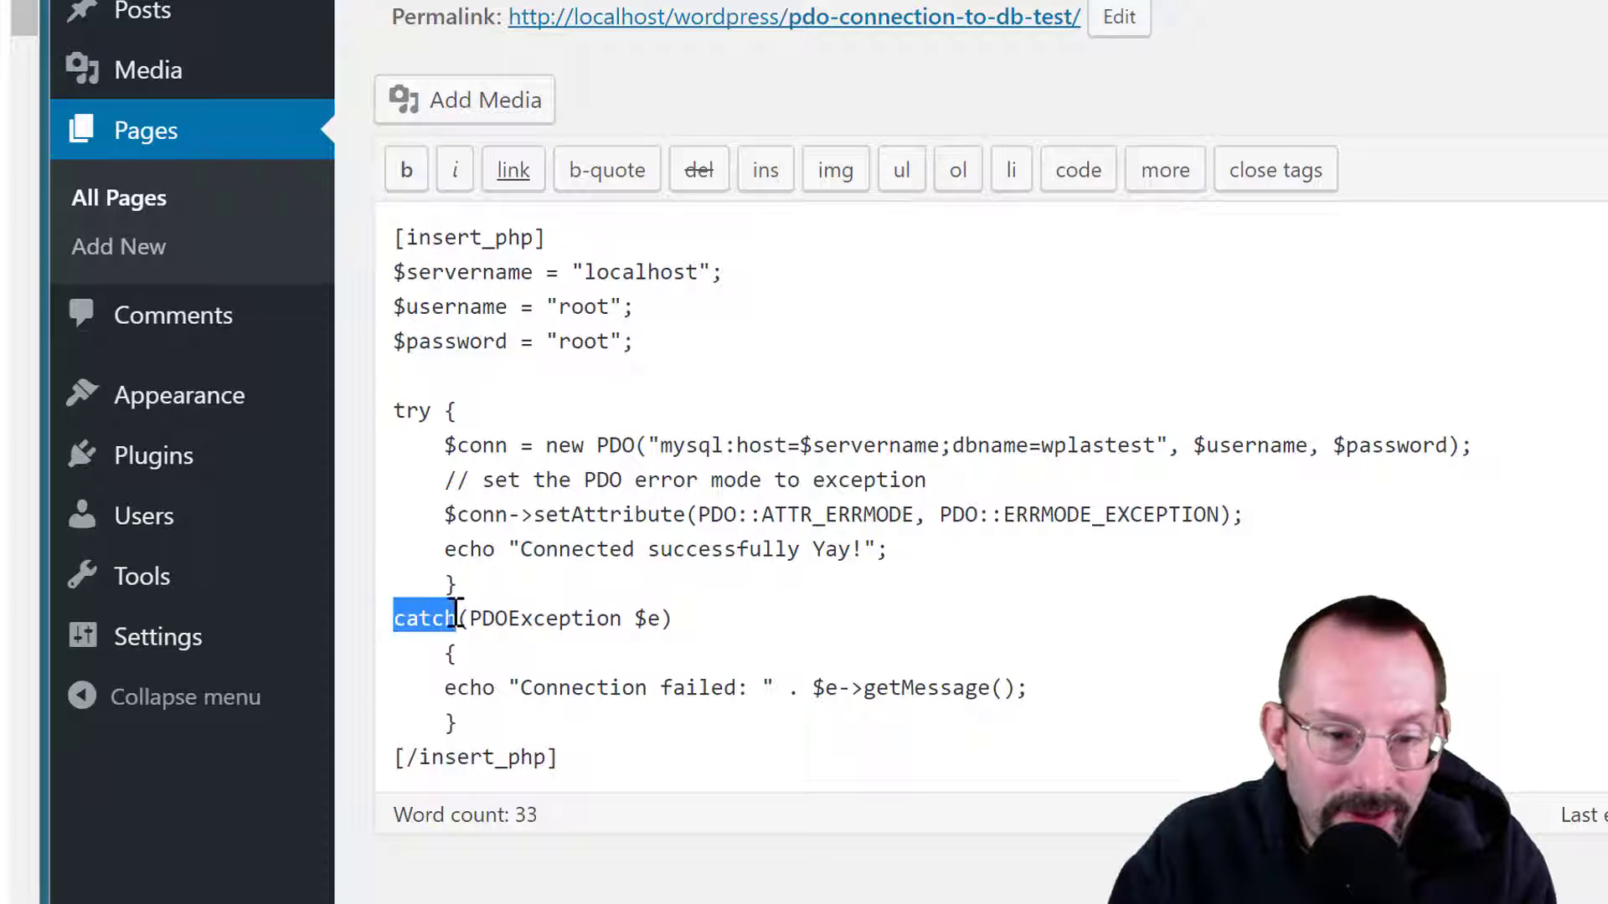
left_click(761, 711, "shift")
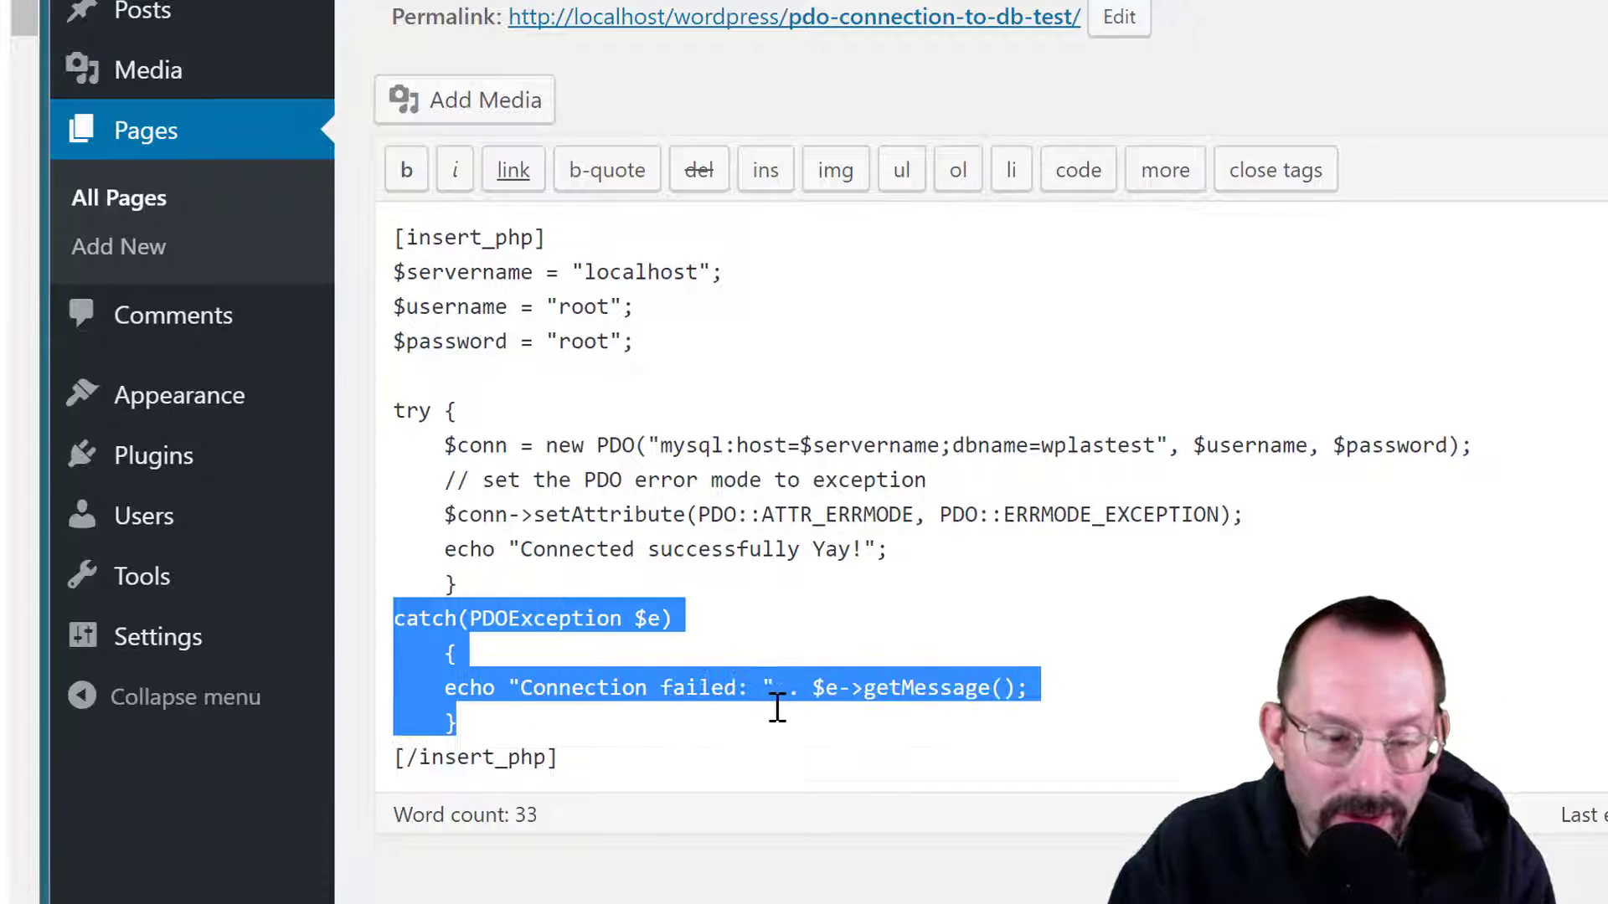
left_click(872, 479)
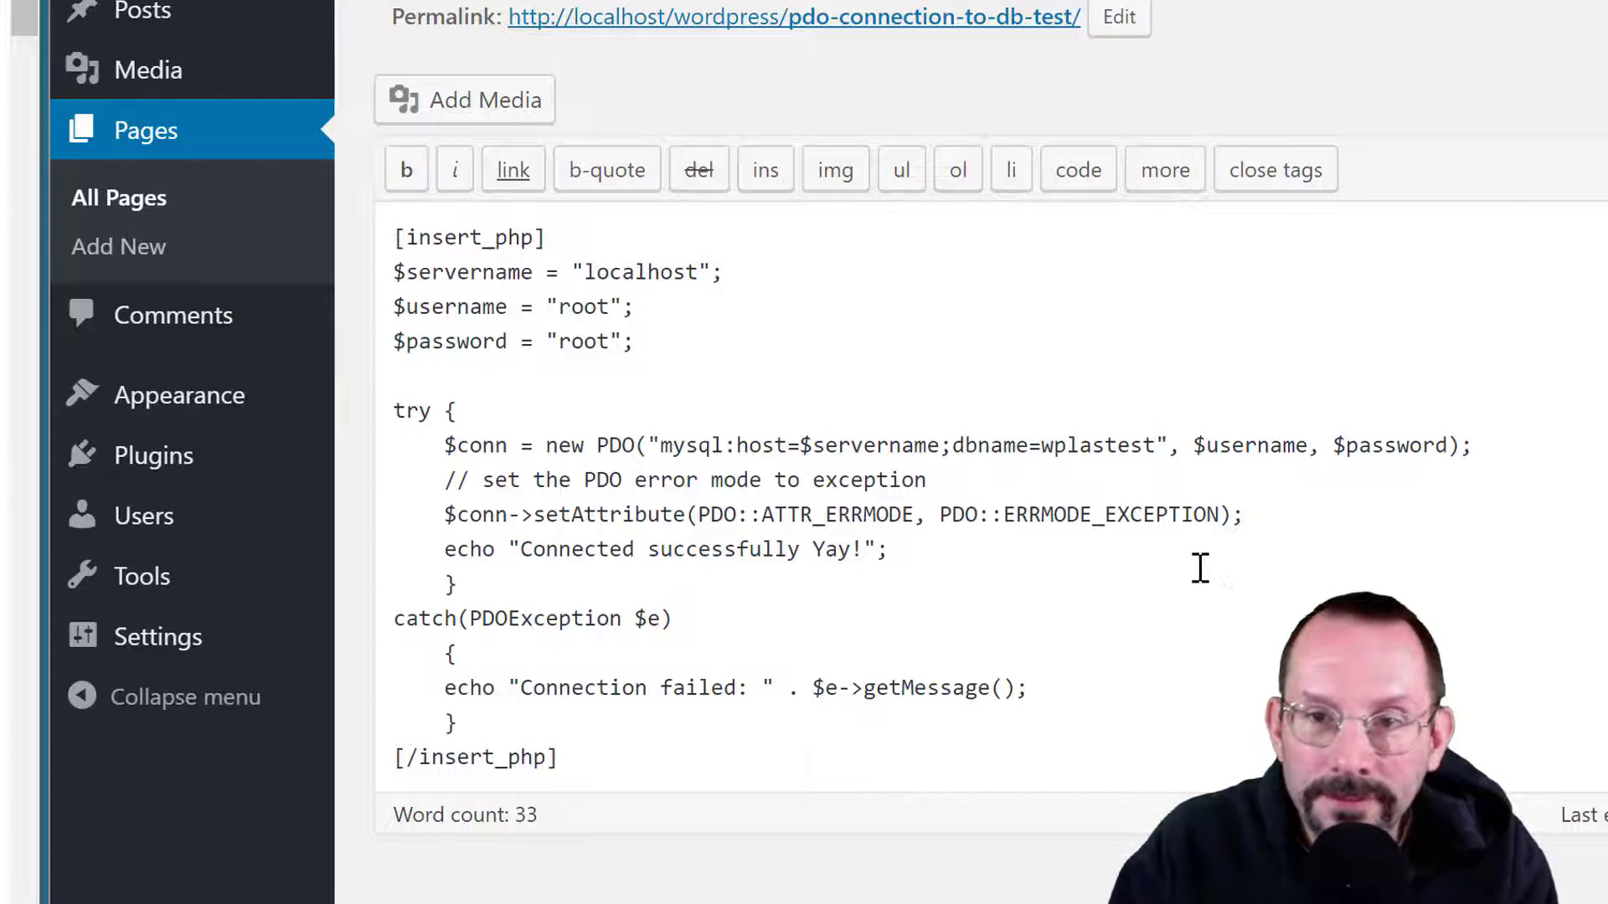
scroll(1200, 569, "up", 2)
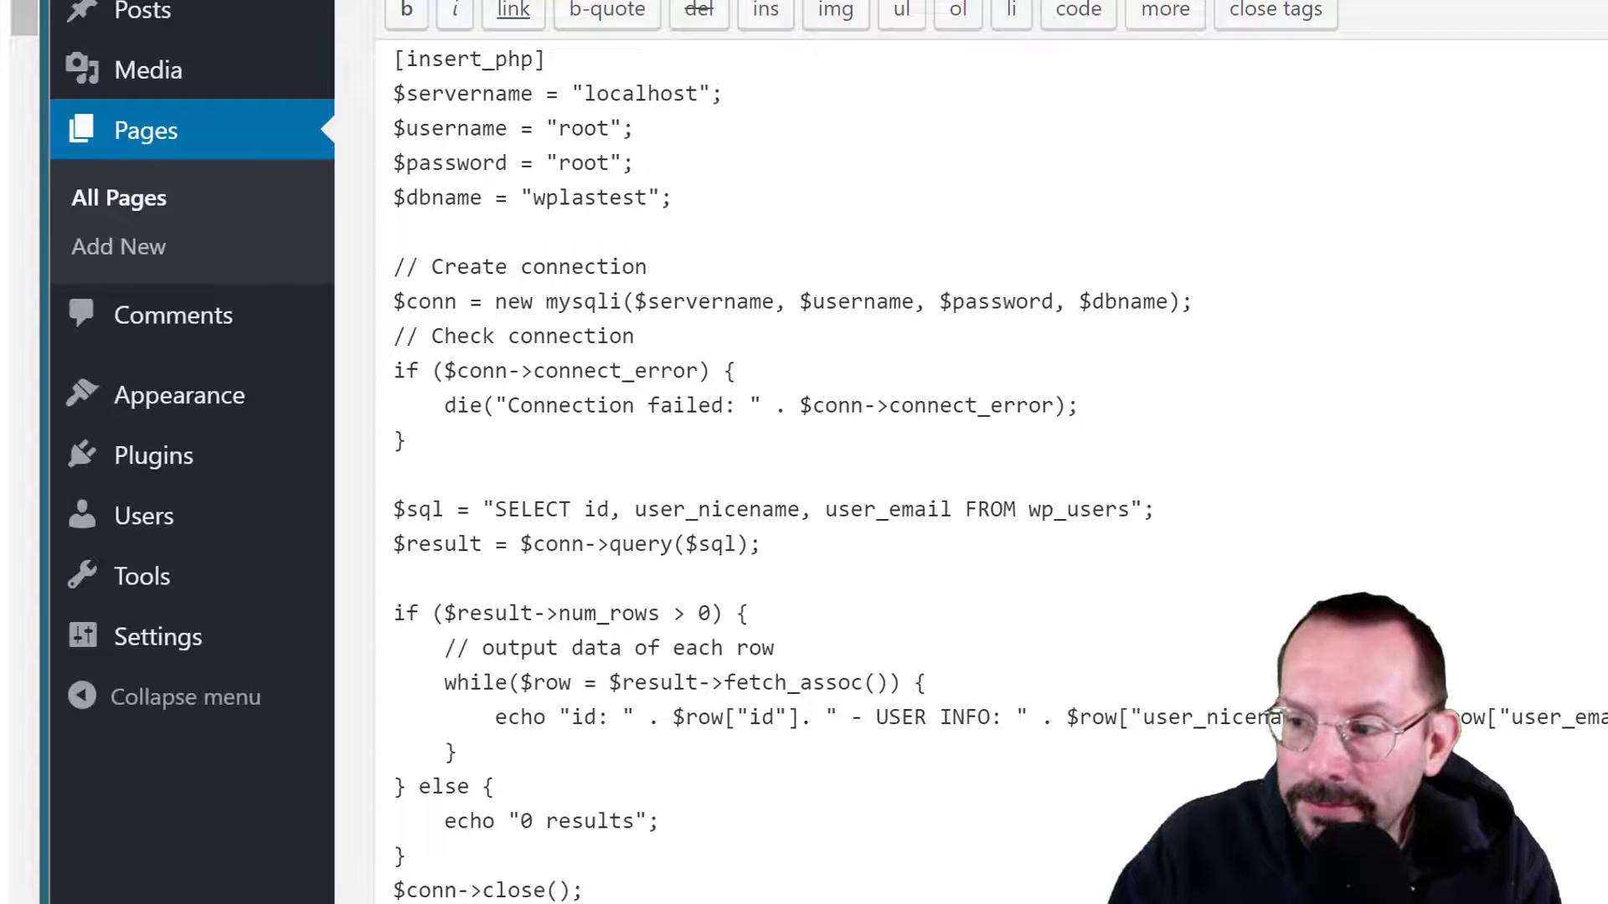
scroll(991, 452, "up", 3)
scroll(992, 452, "down", 1)
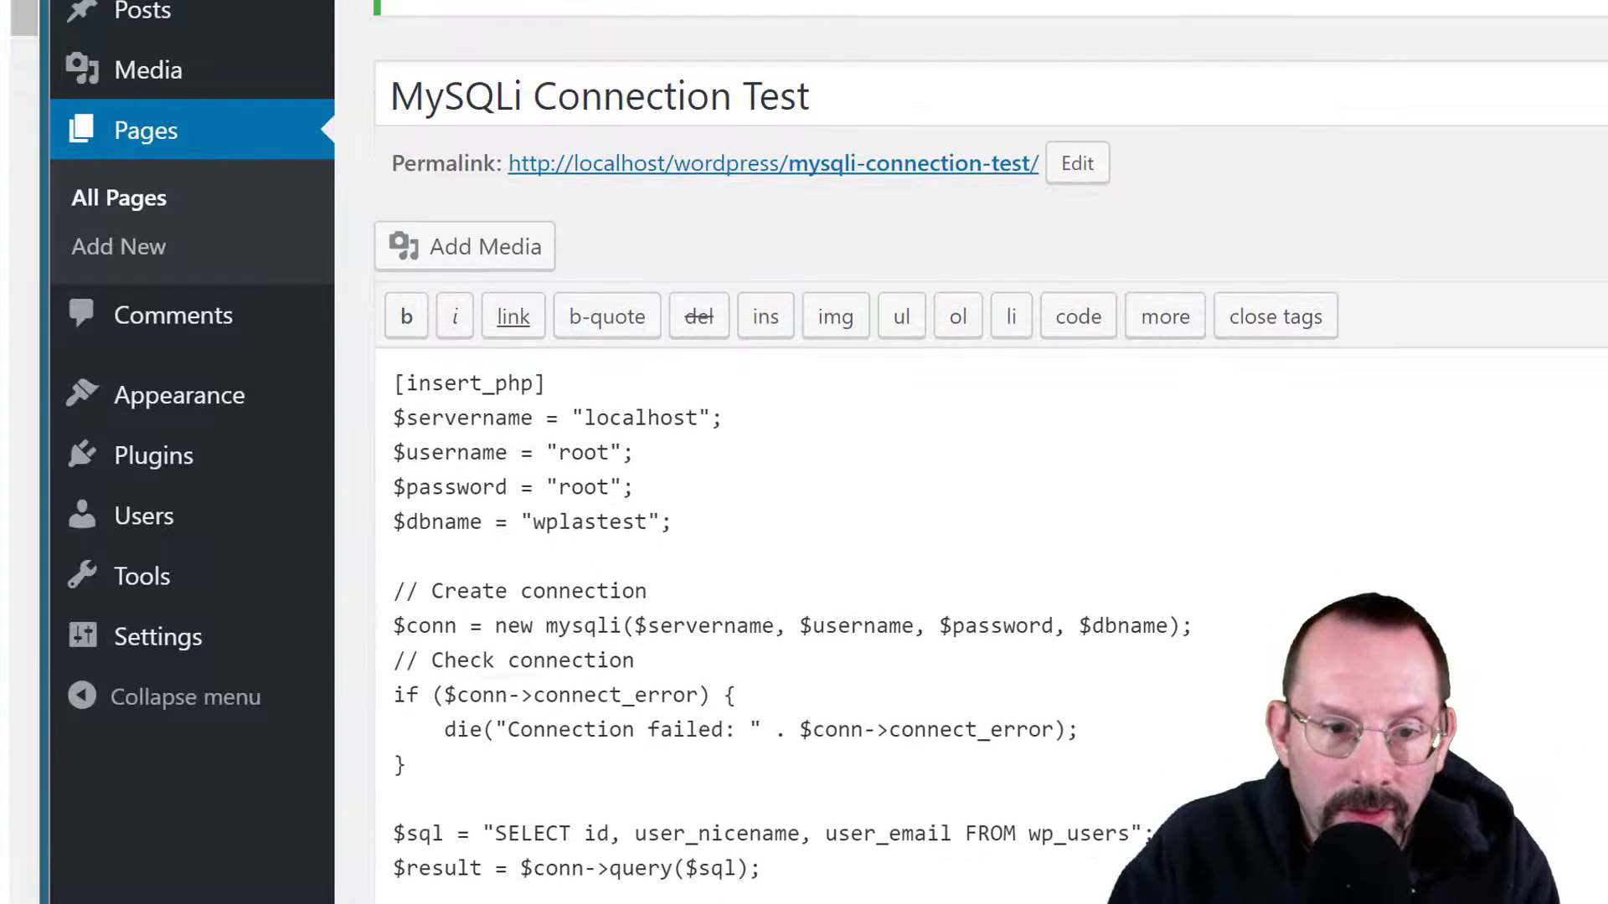
scroll(992, 452, "down", 2)
scroll(992, 453, "down", 1)
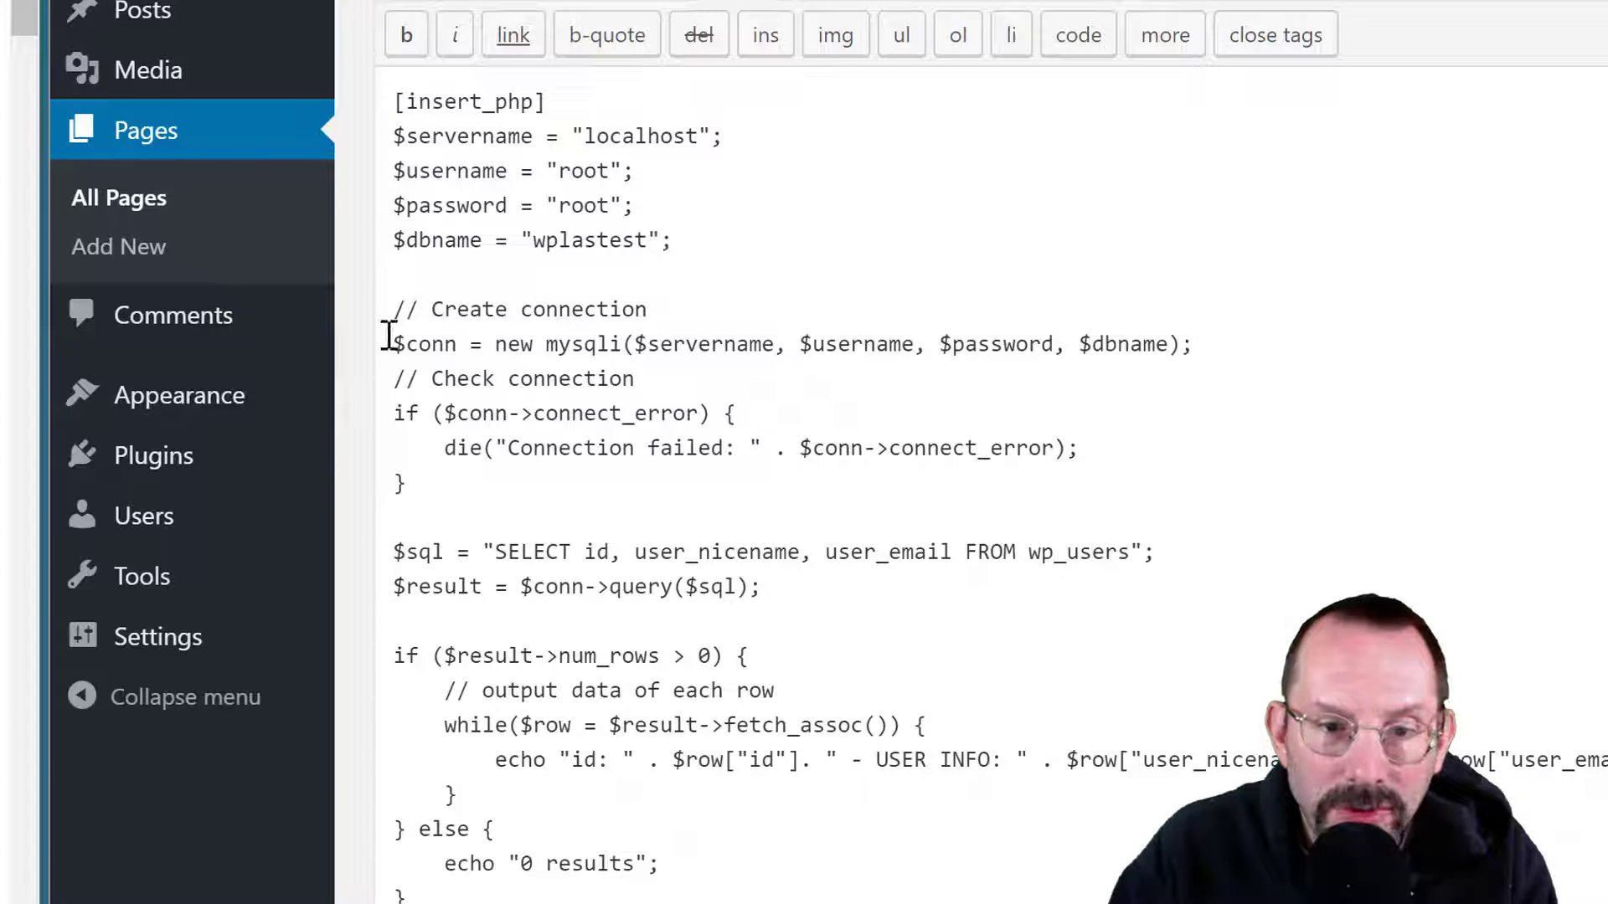
left_click(1220, 373, "shift")
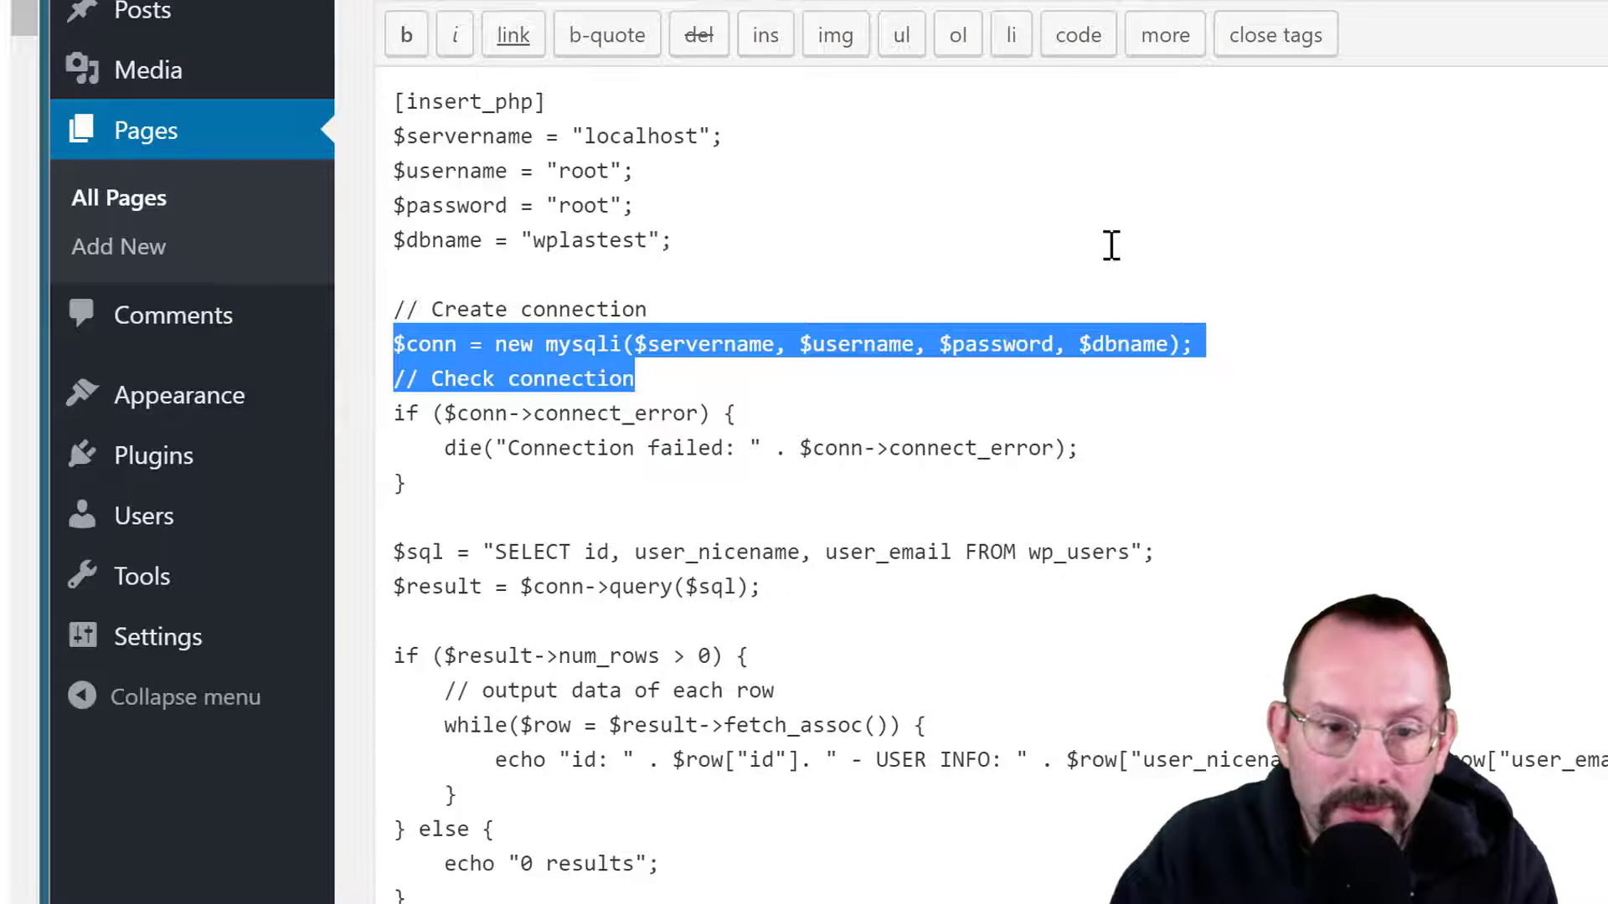
left_click(765, 341)
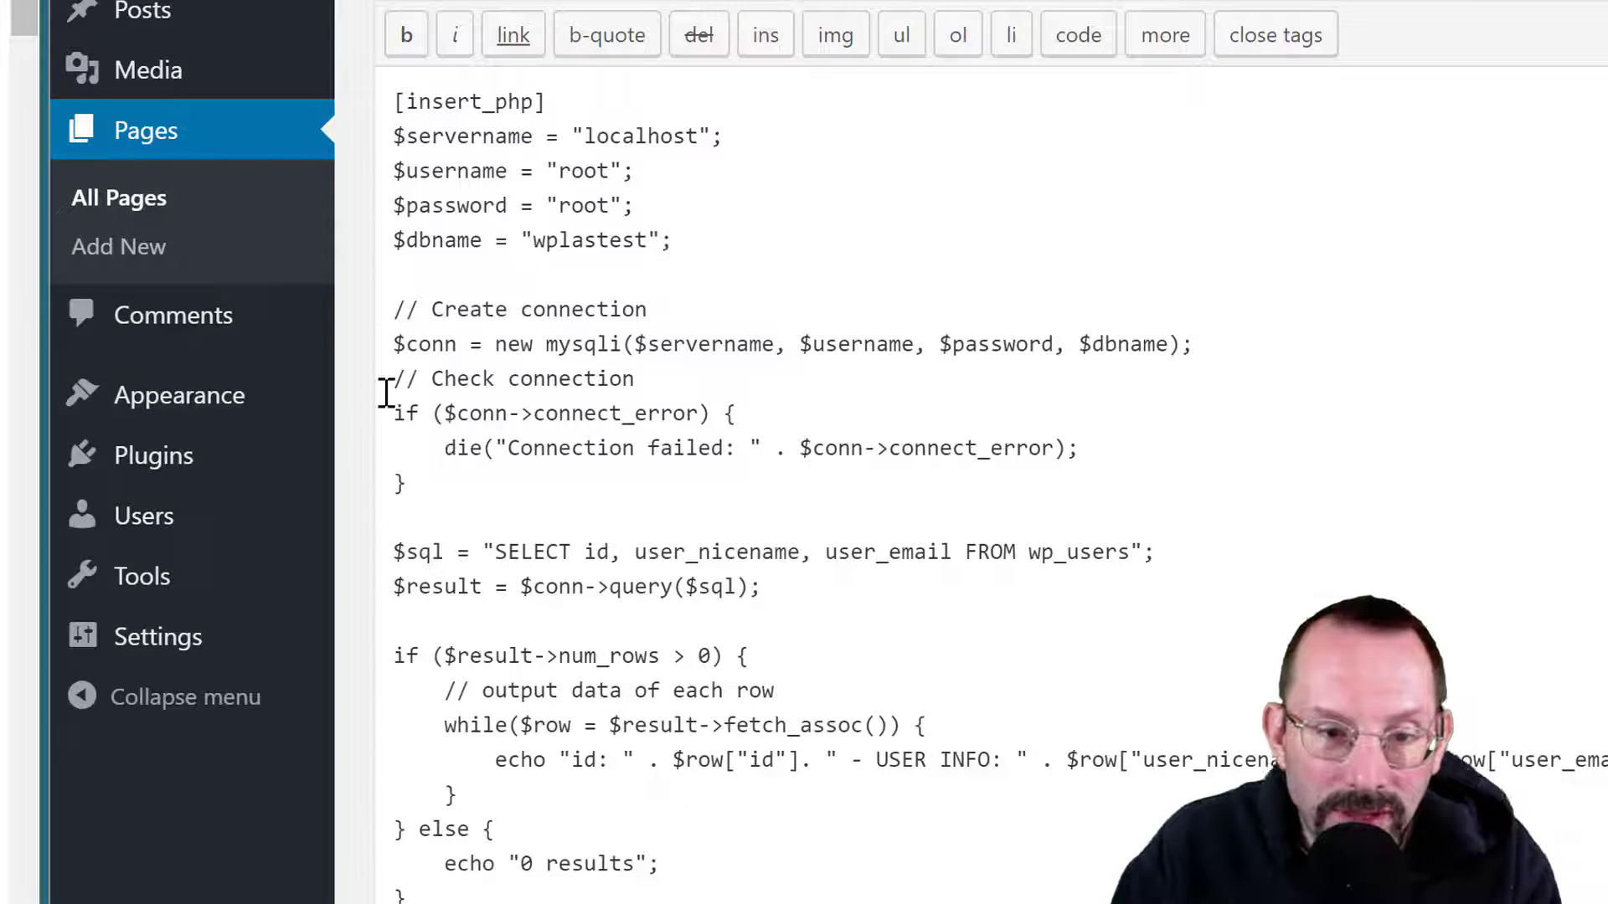
left_click_drag(393, 378, 1117, 482)
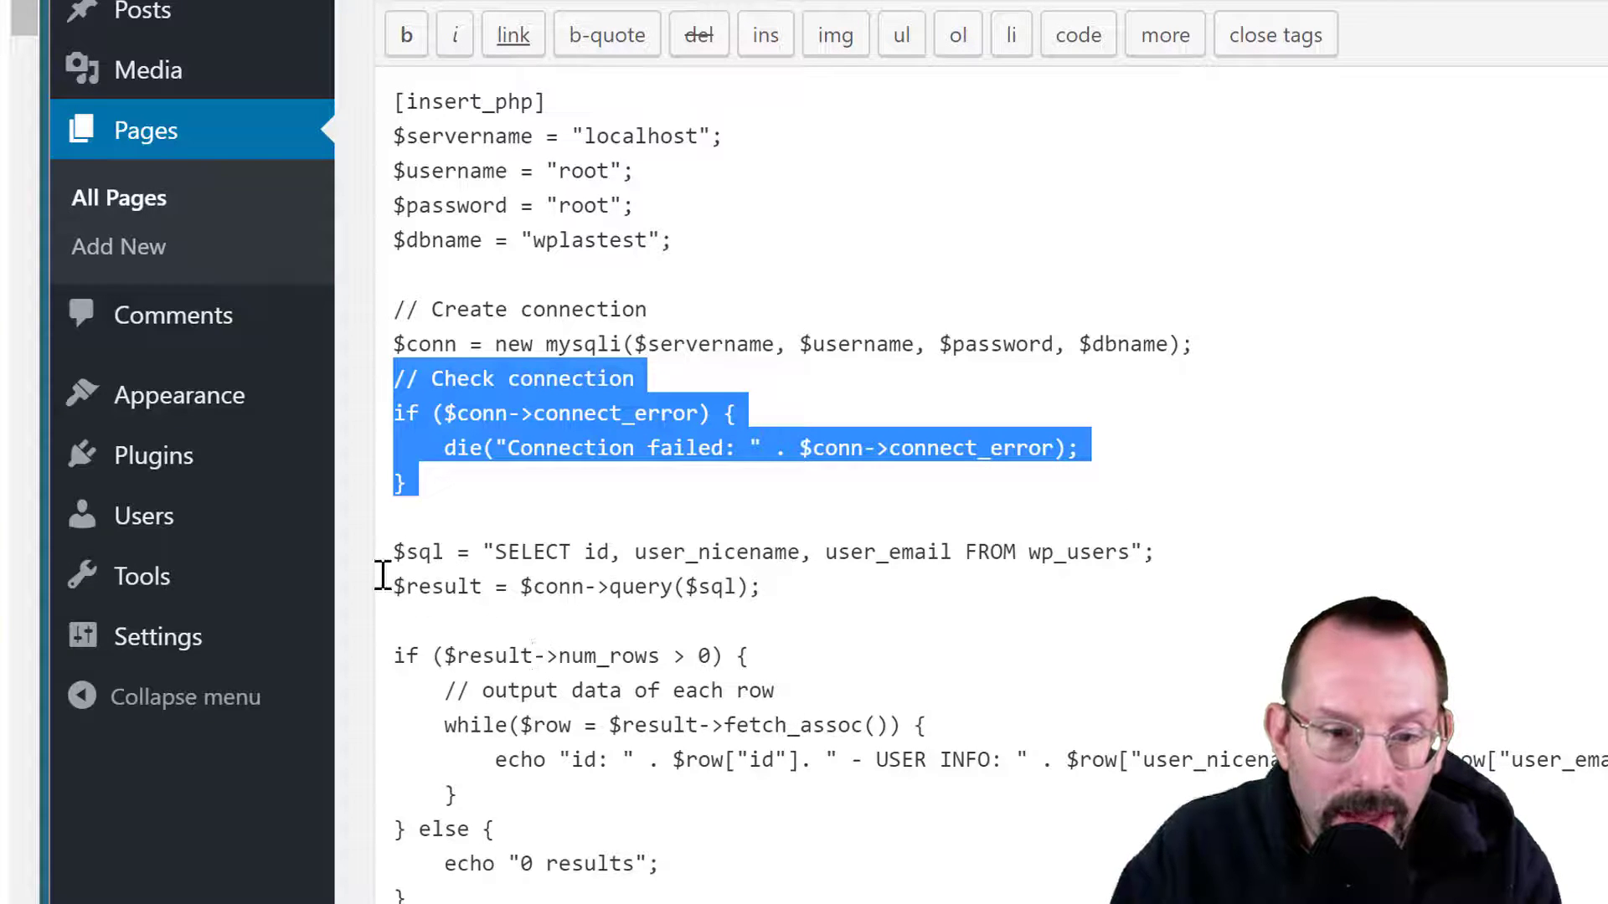
left_click_drag(390, 545, 1210, 557)
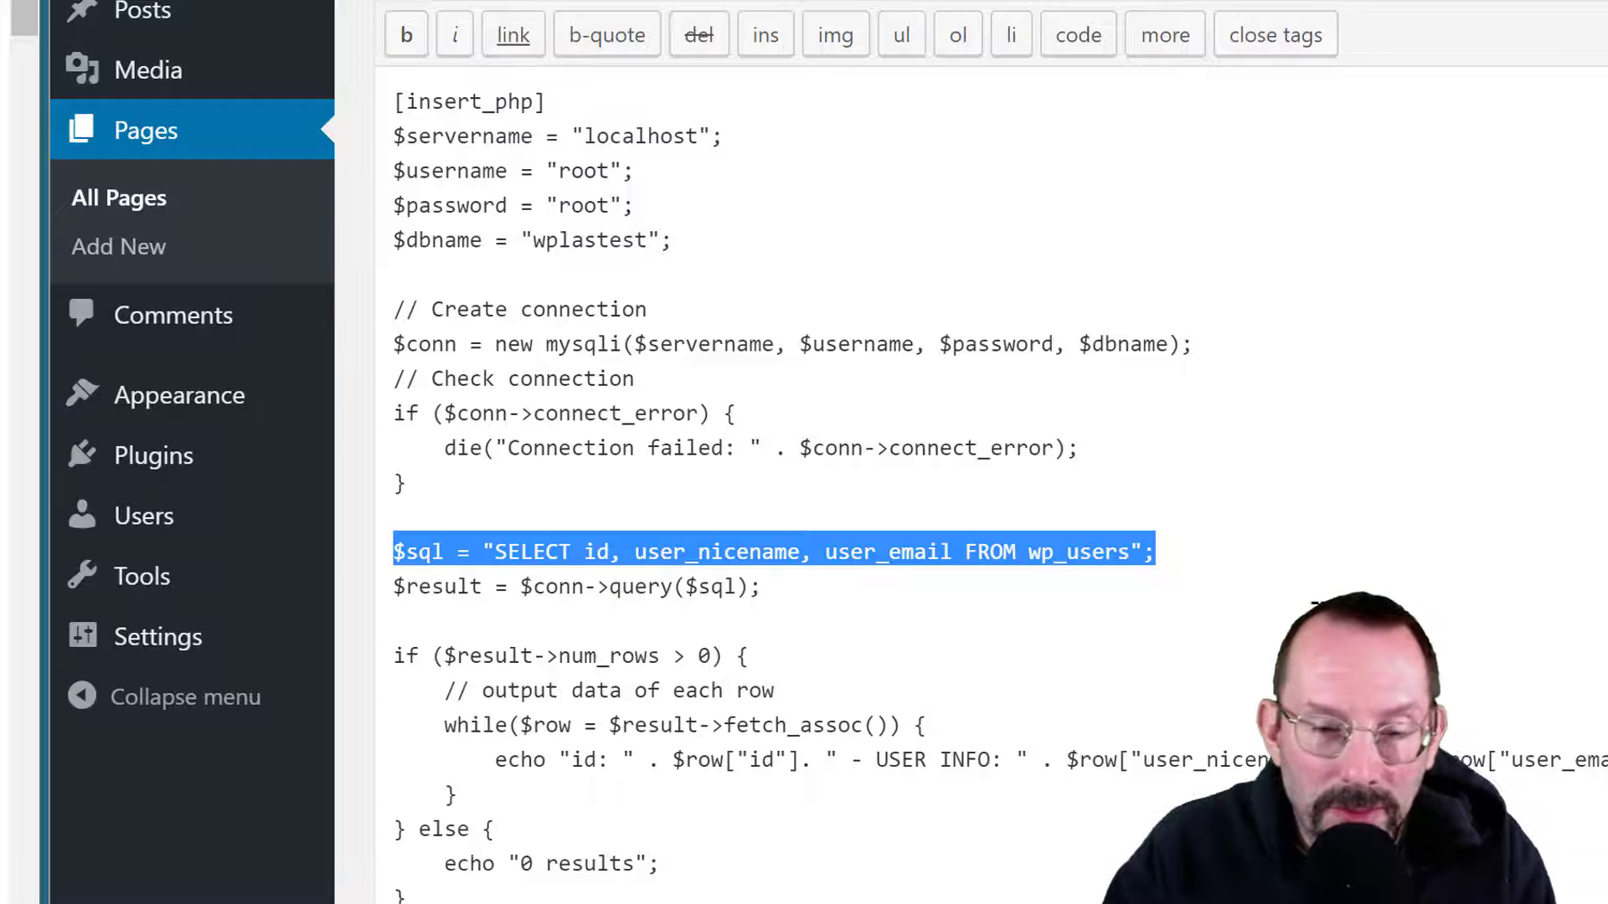
scroll(1167, 574, "down", 3)
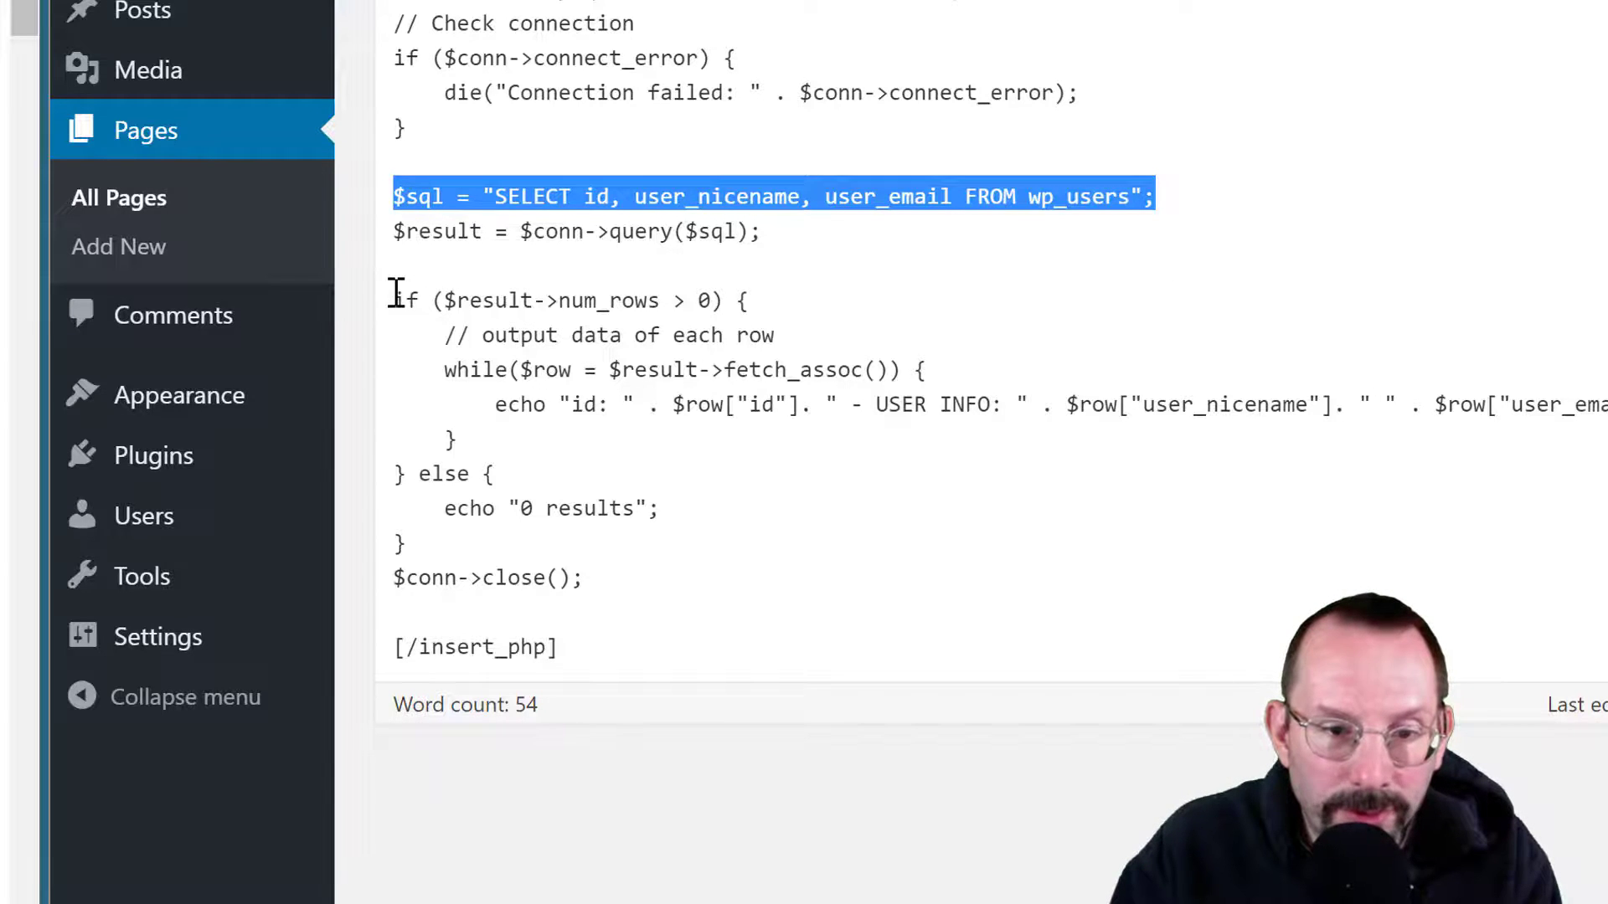
left_click_drag(394, 293, 855, 331)
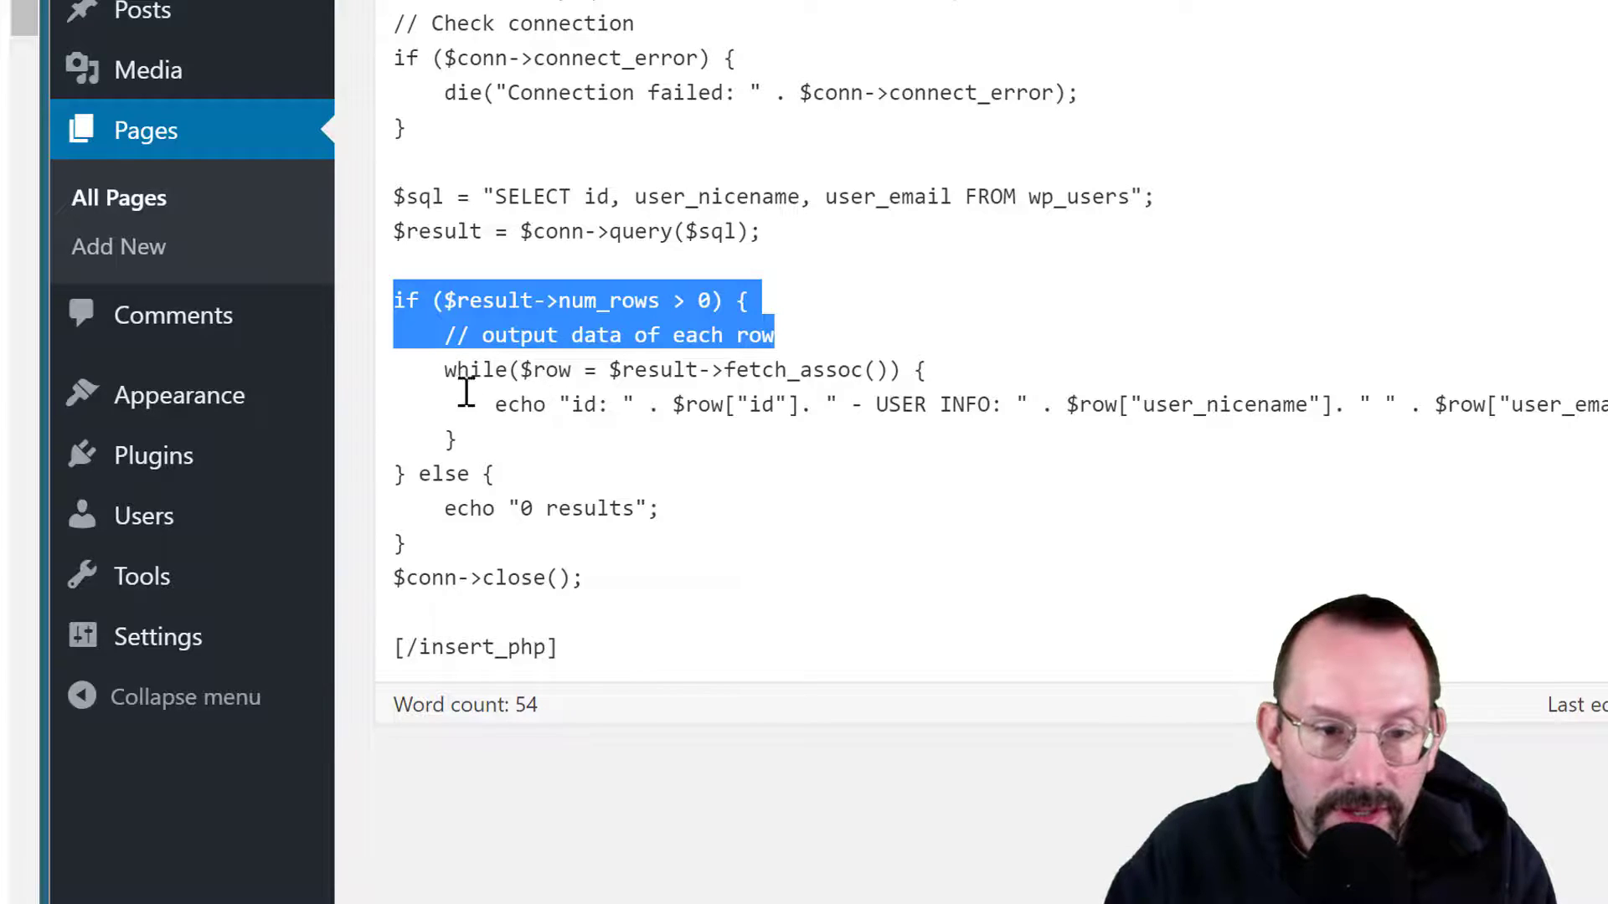
left_click_drag(485, 403, 1606, 407)
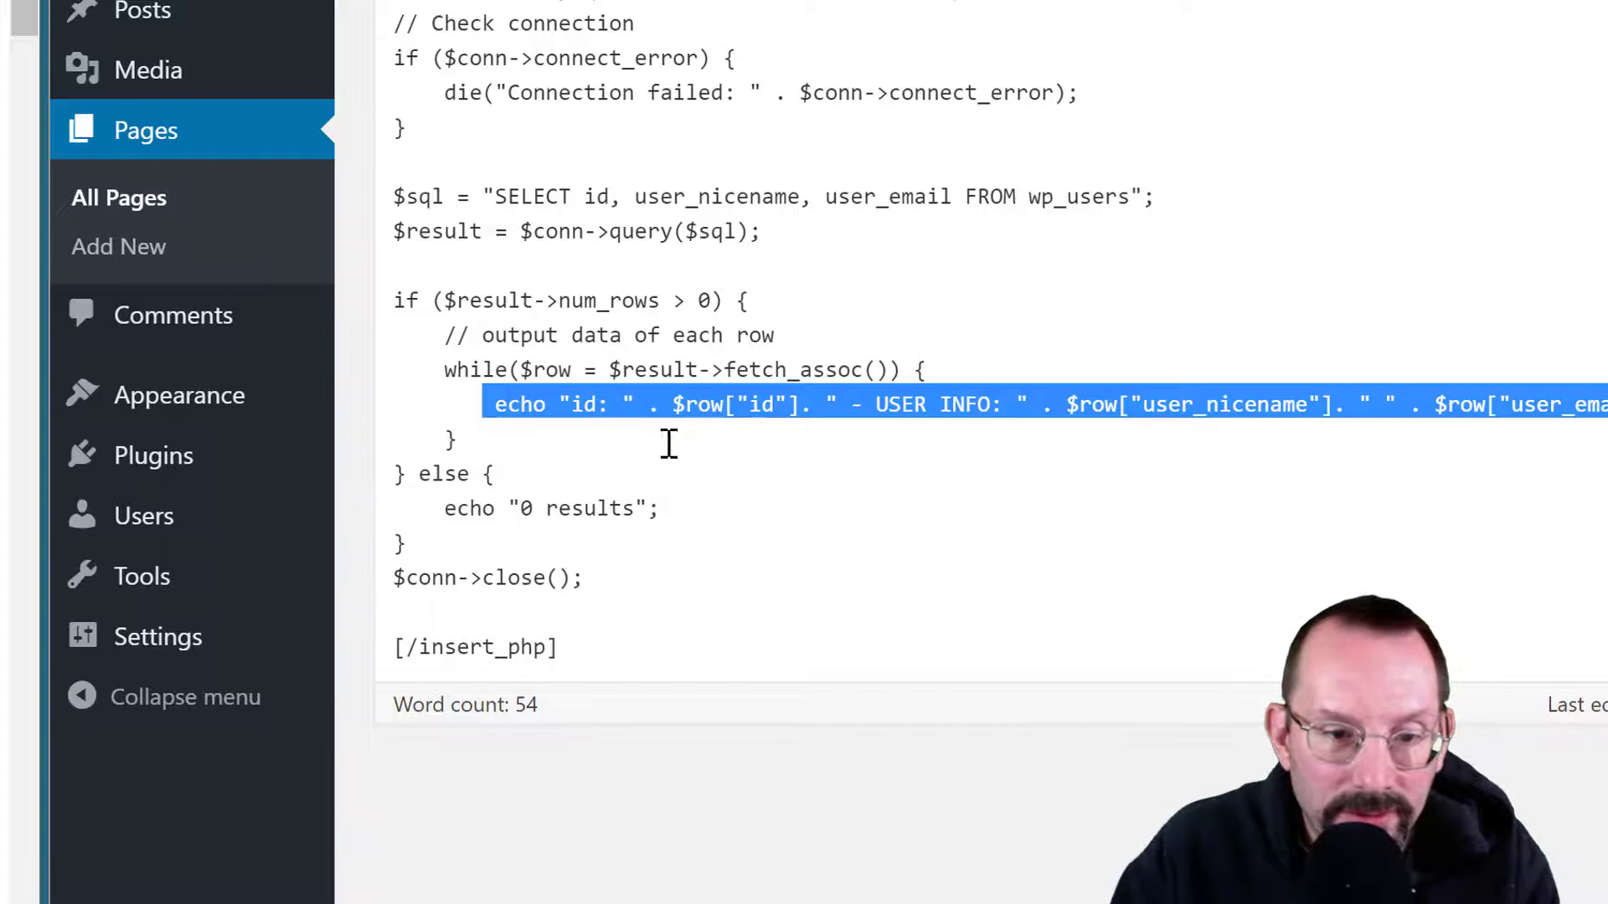
left_click(724, 508)
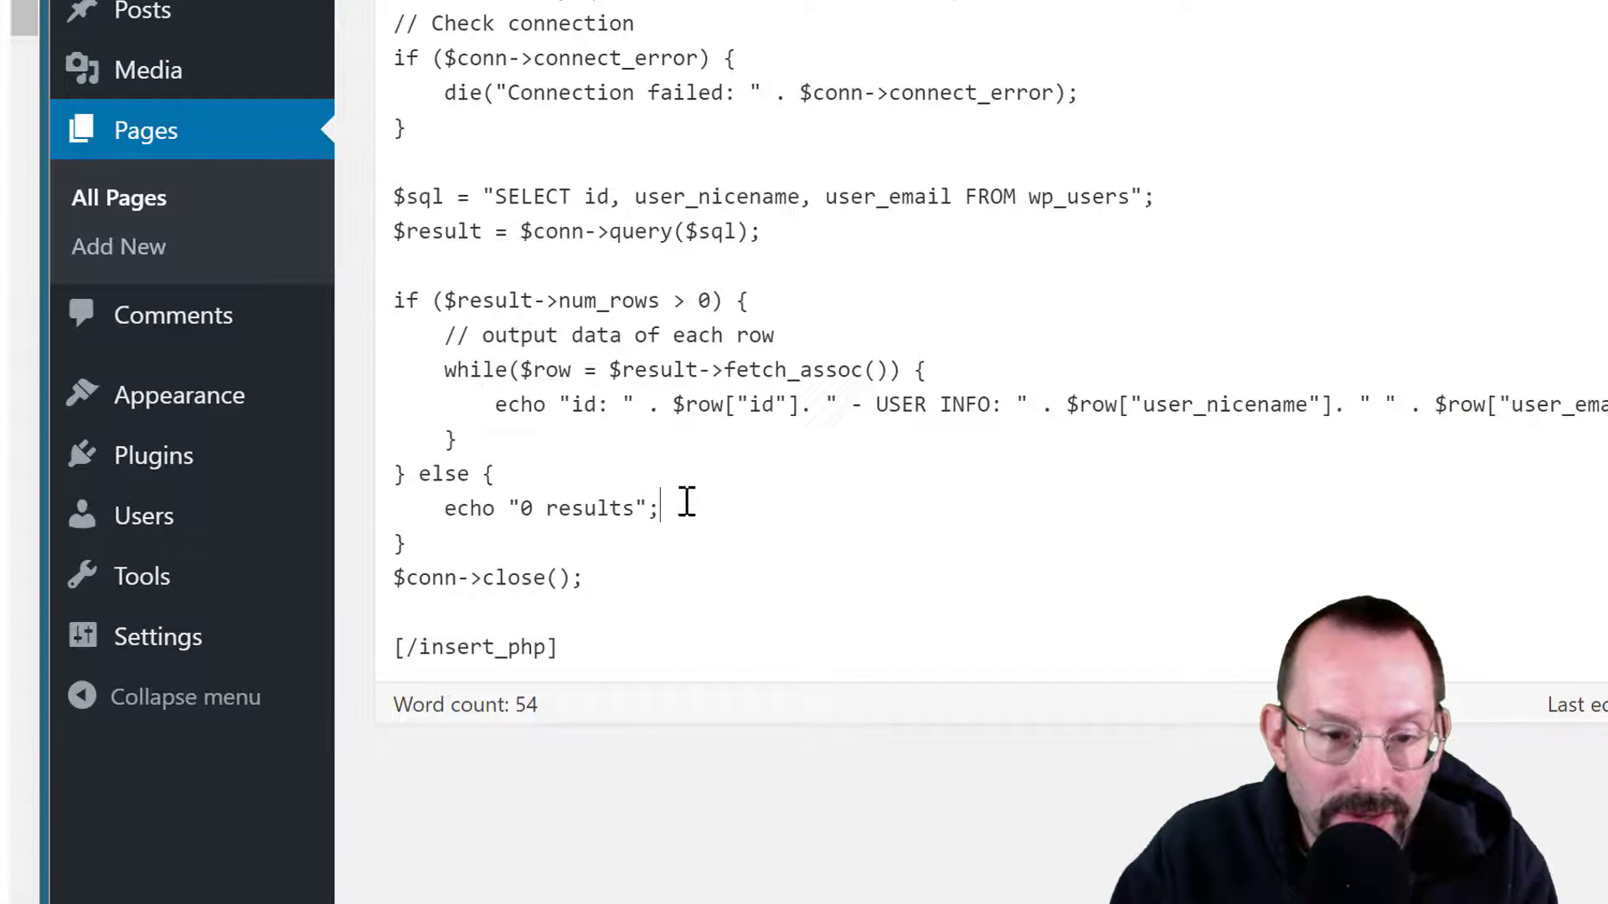
left_click(521, 496, "shift")
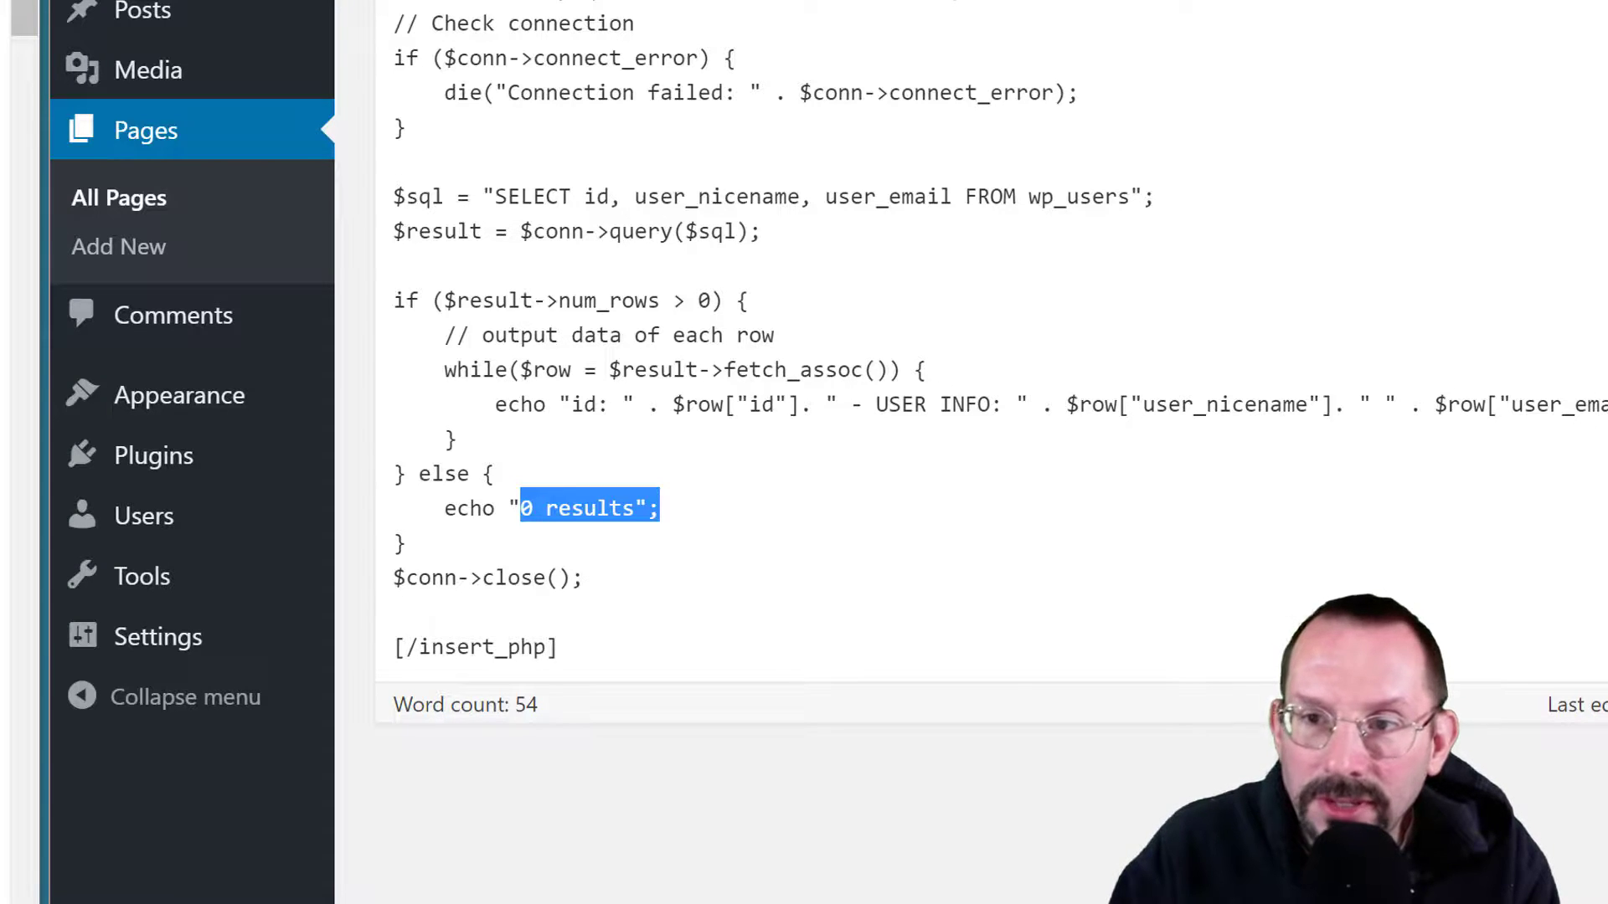
scroll(805, 453, "up", 3)
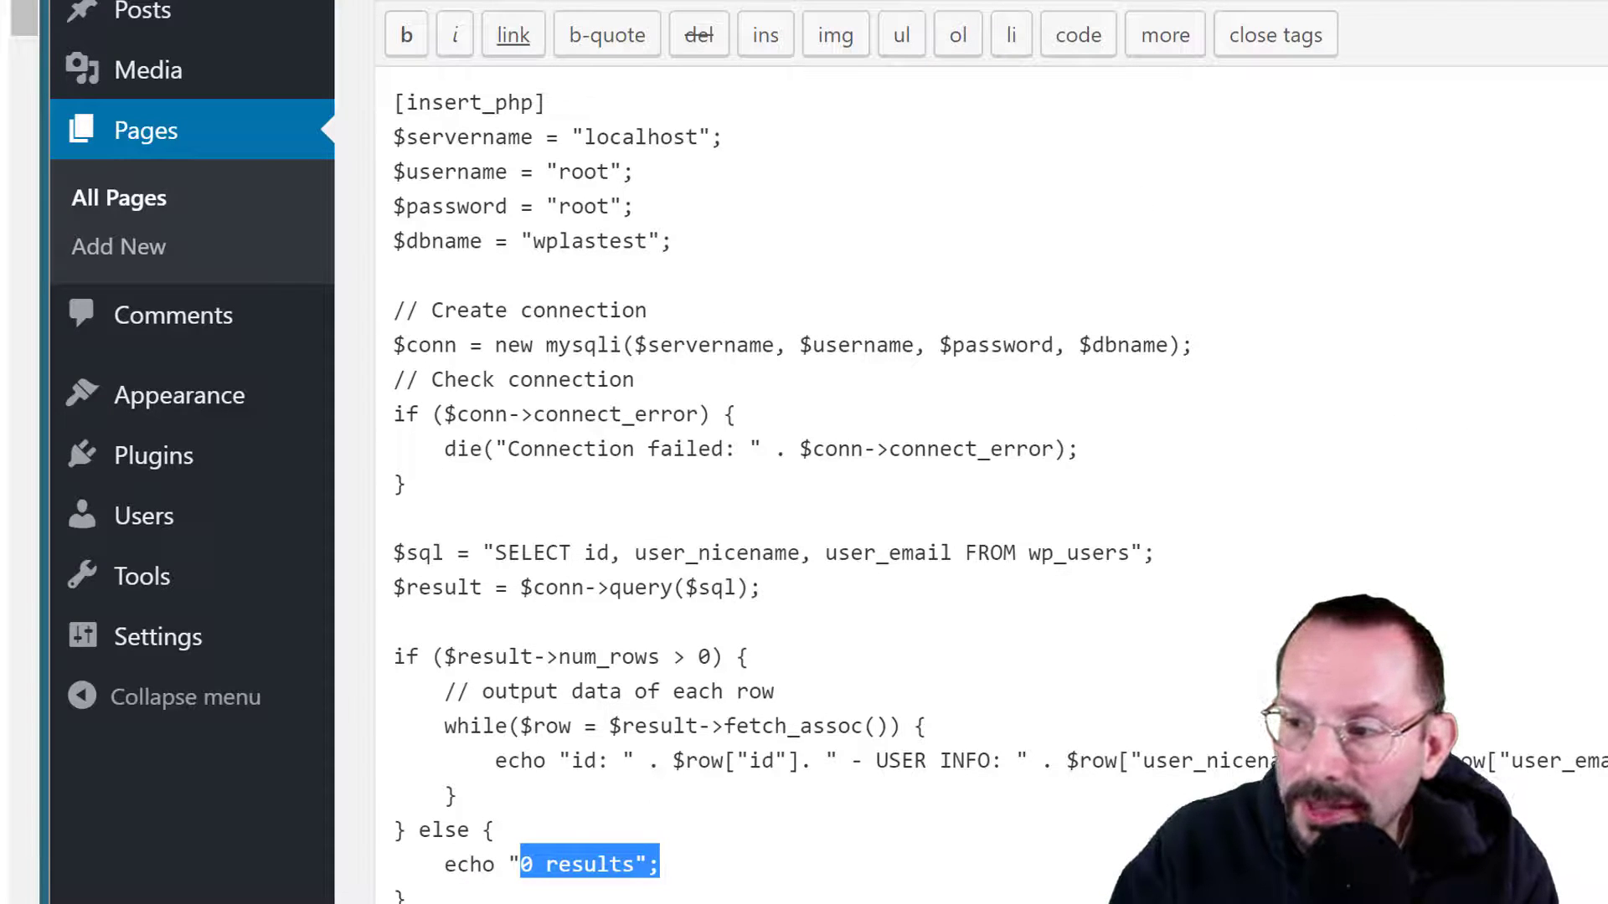
Open the front-end MySQLi Connection Test page via the View page link in the Page updated notice
left_click(1414, 335)
scroll(1414, 335, "up", 3)
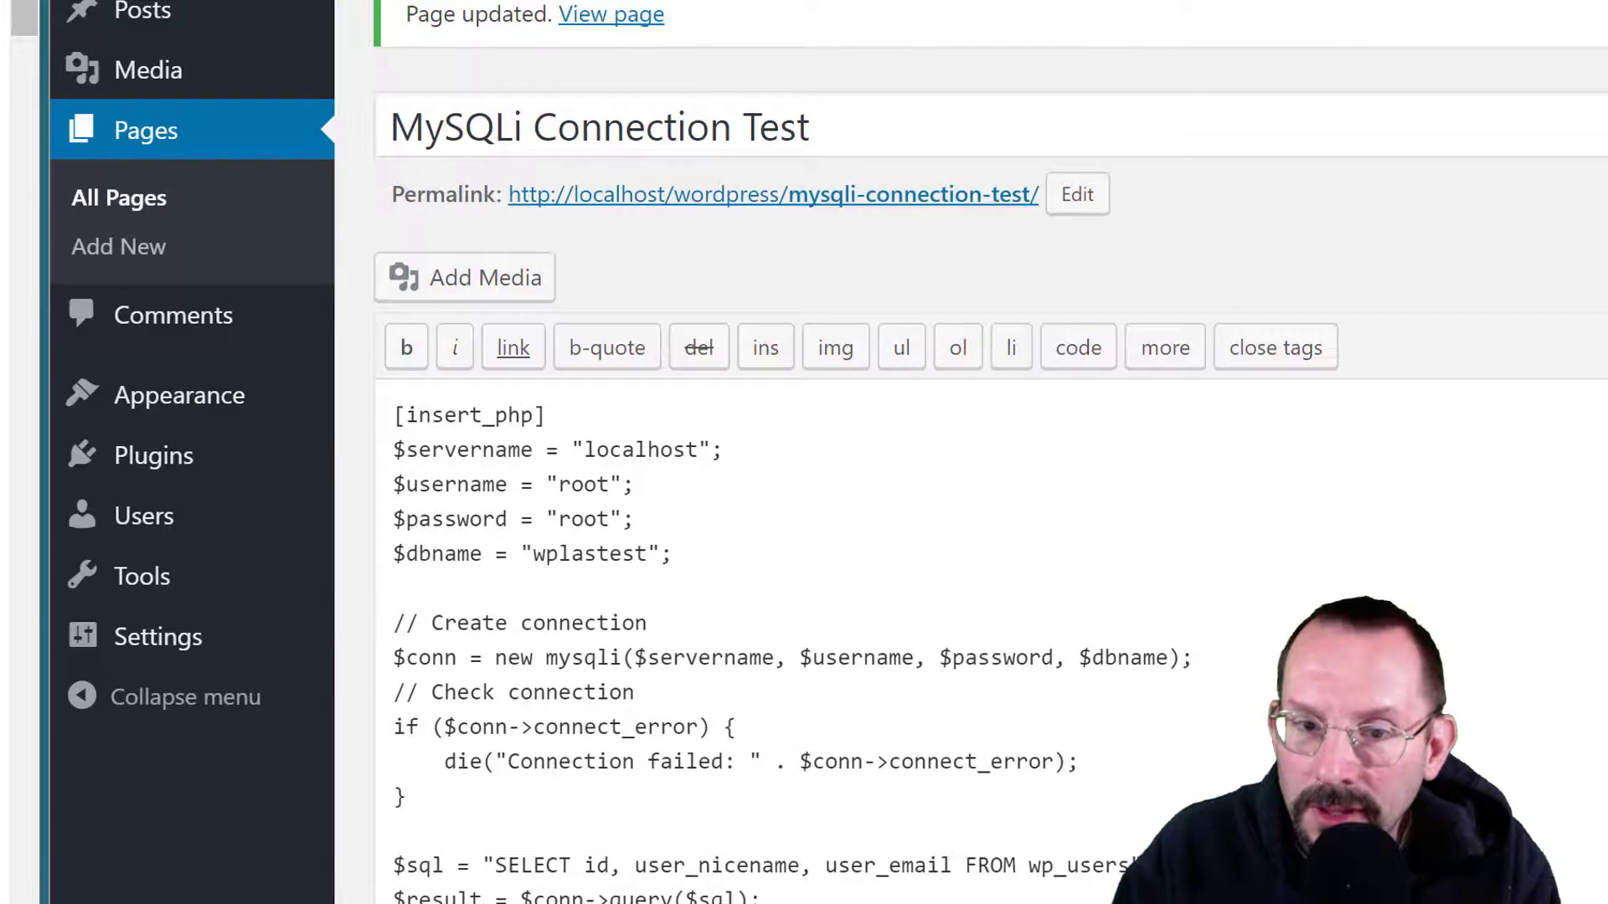